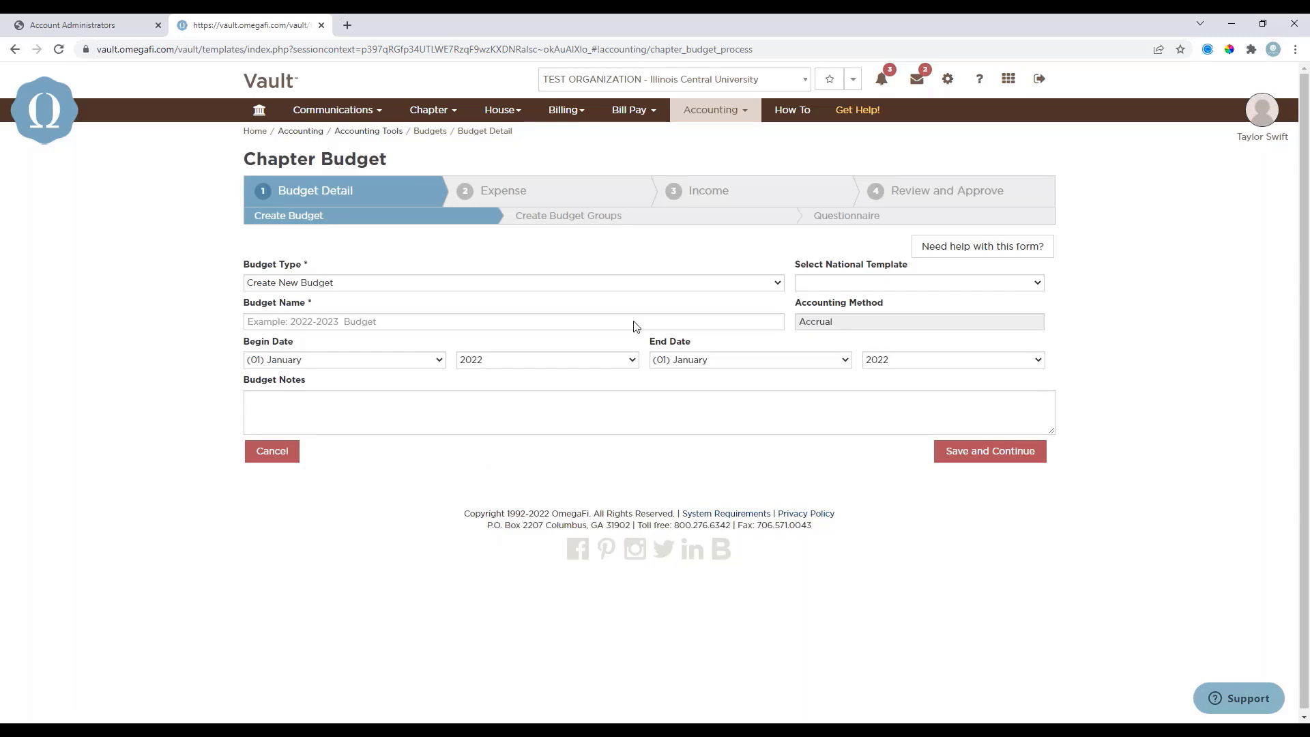
Check the available budget types and national templates for the new chapter budget.
click(415, 283)
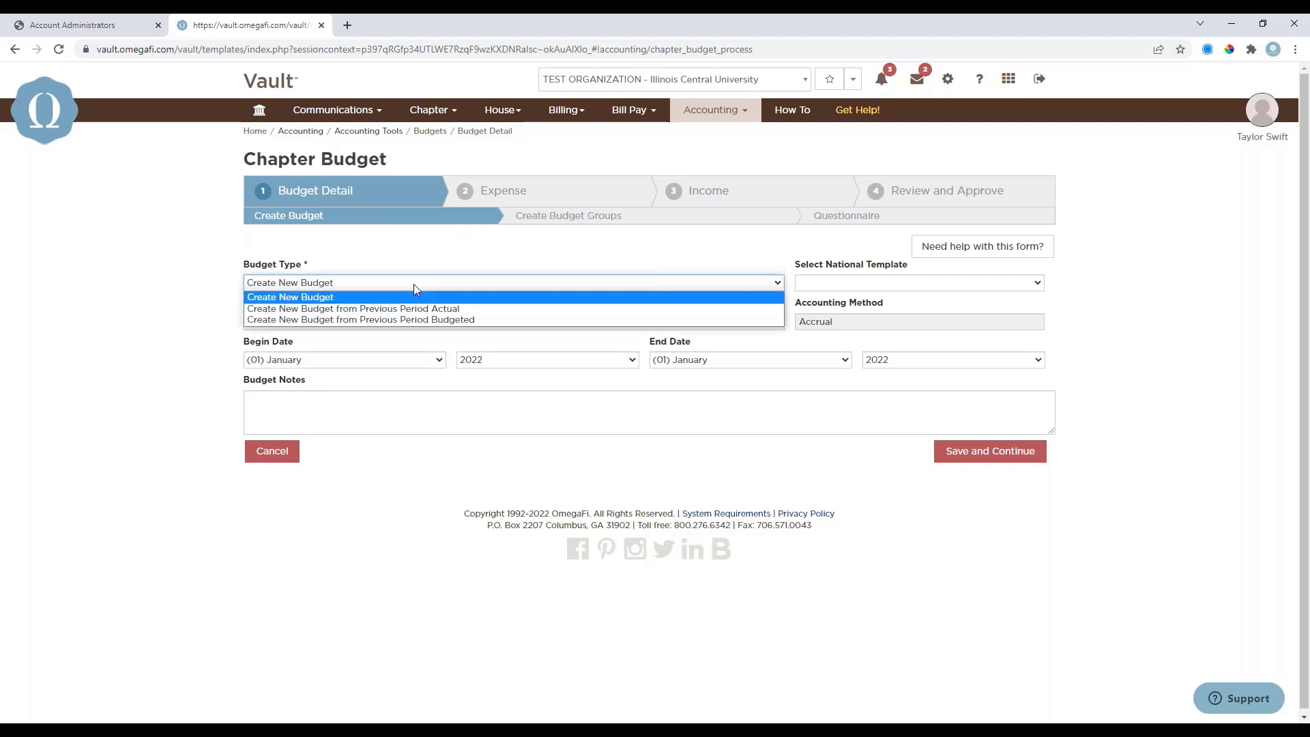
click(440, 273)
click(869, 281)
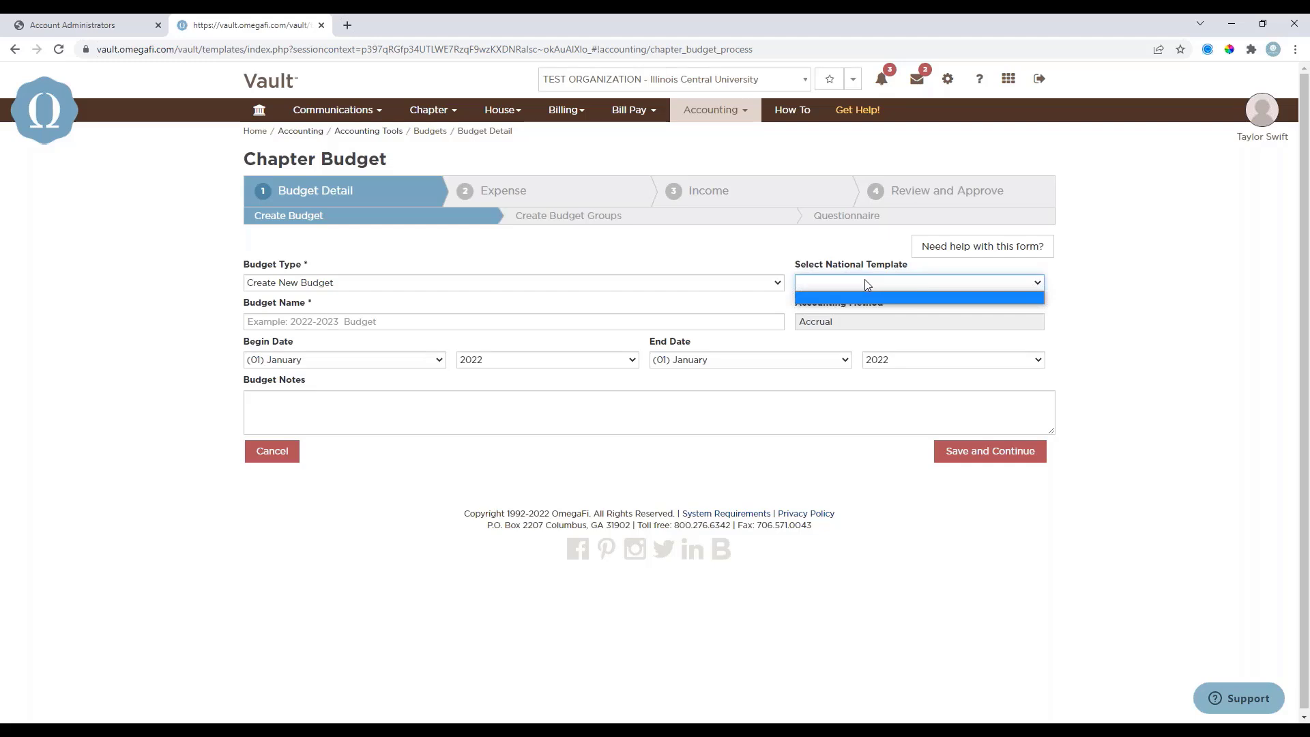
click(866, 280)
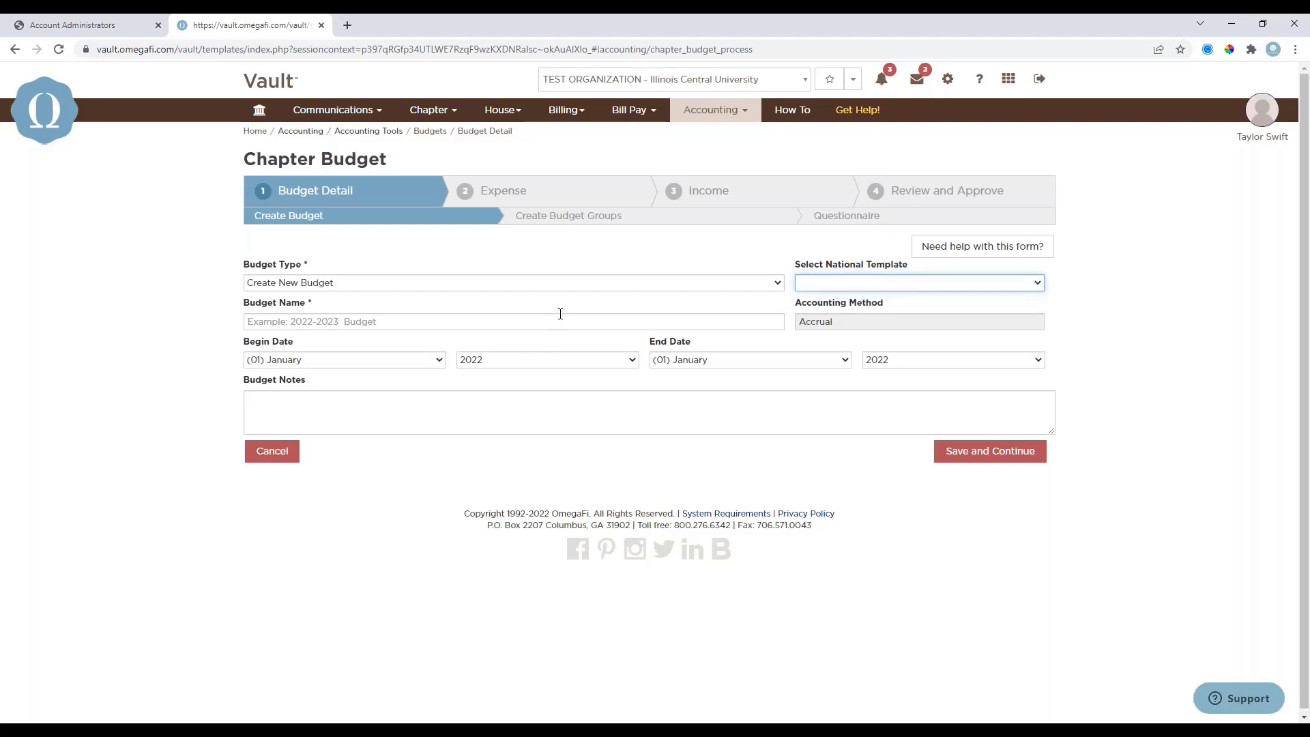
Name the budget Test Budget 2022.
click(437, 318)
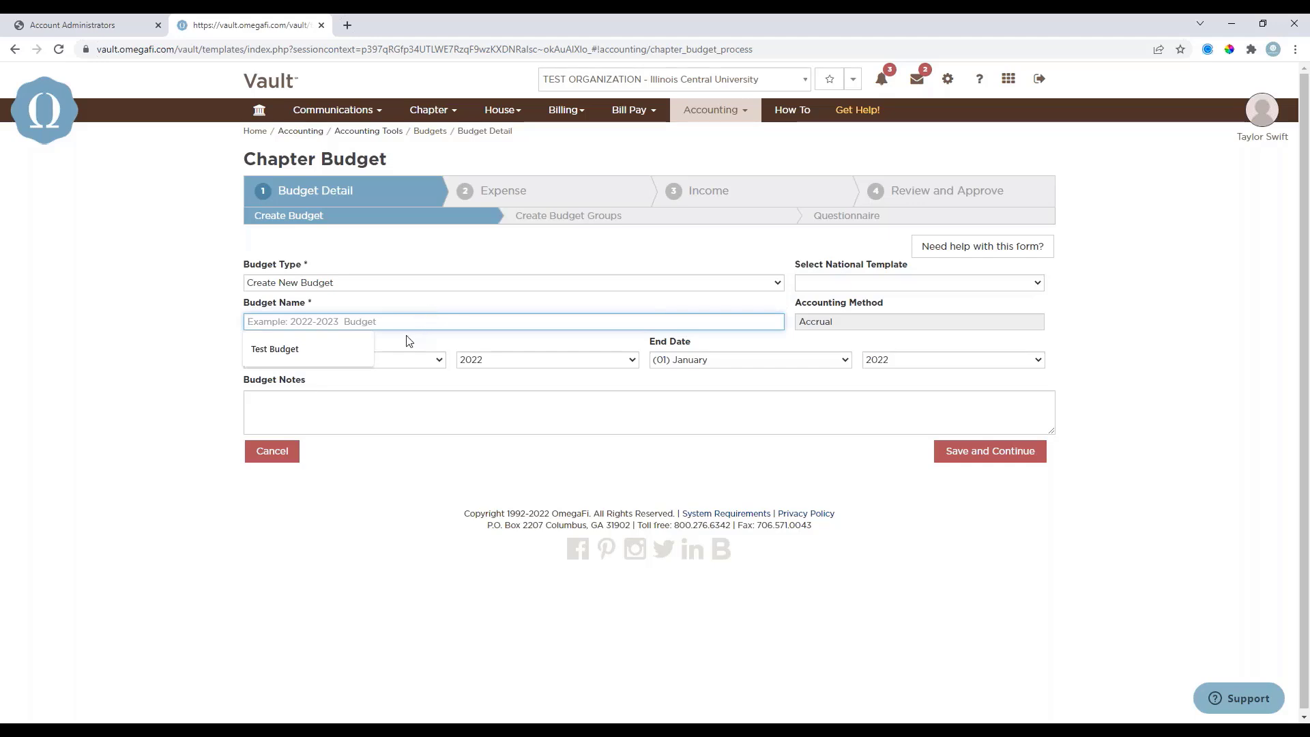
click(329, 357)
text(2022)
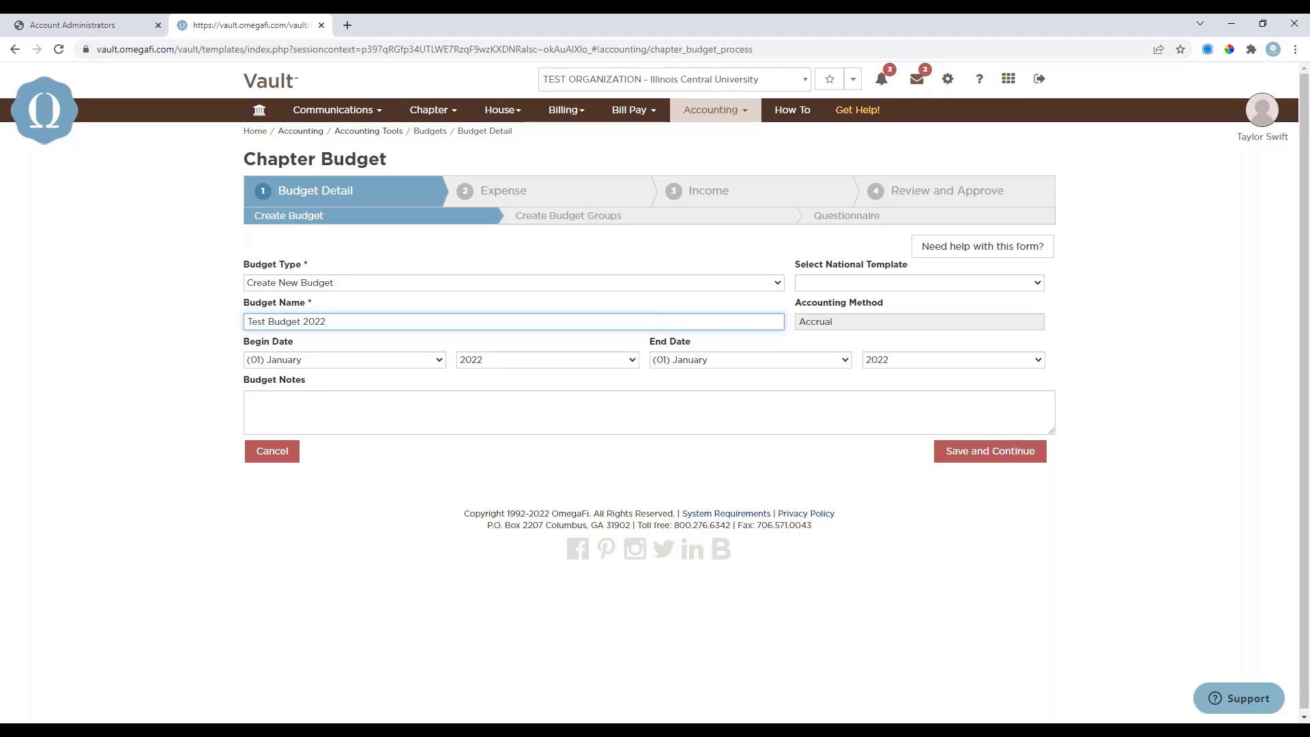
Set the budget's end month to December and submit the budget details with the notes left blank.
click(678, 361)
click(679, 499)
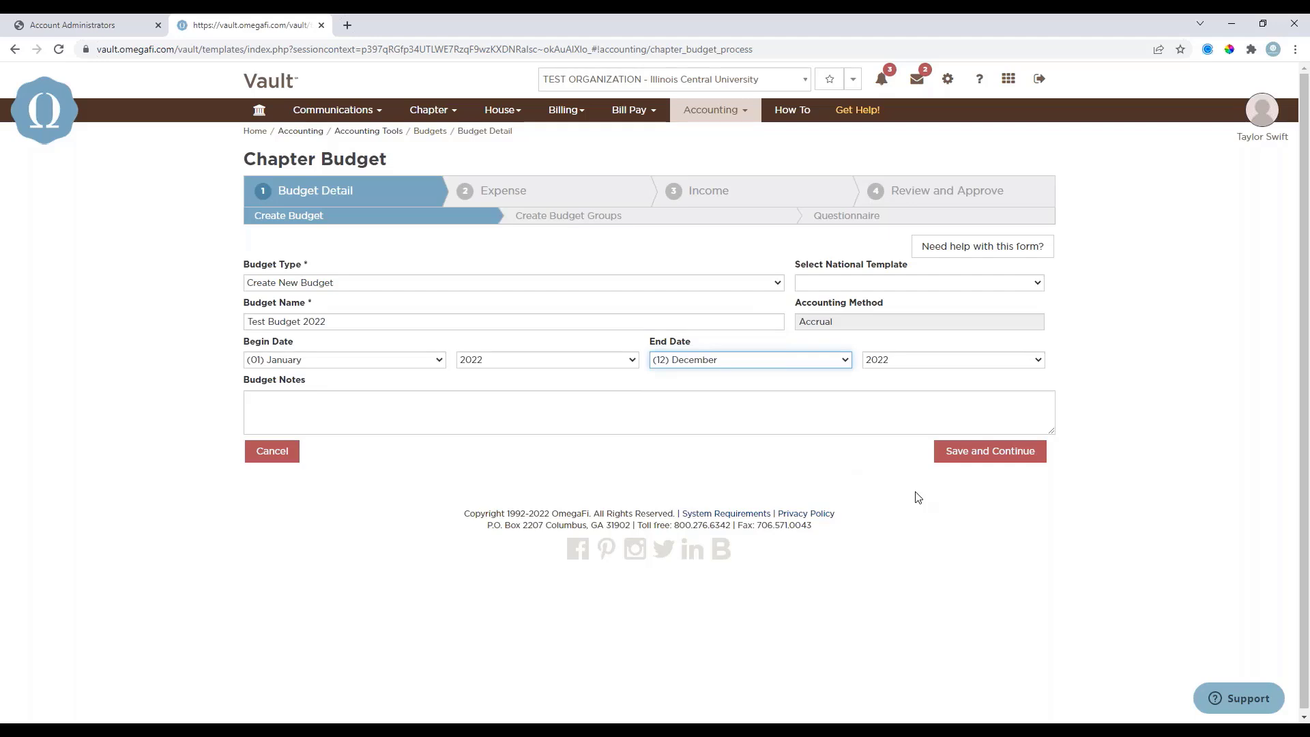
click(648, 402)
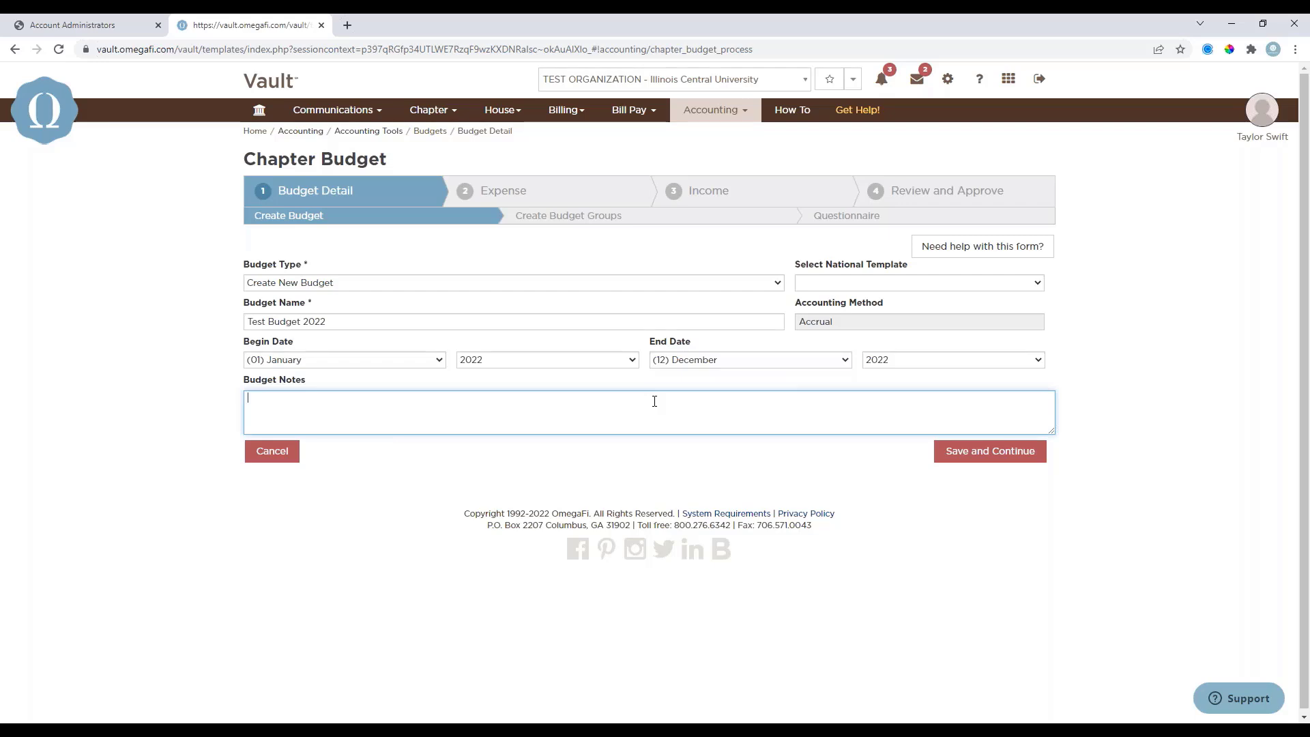
click(986, 462)
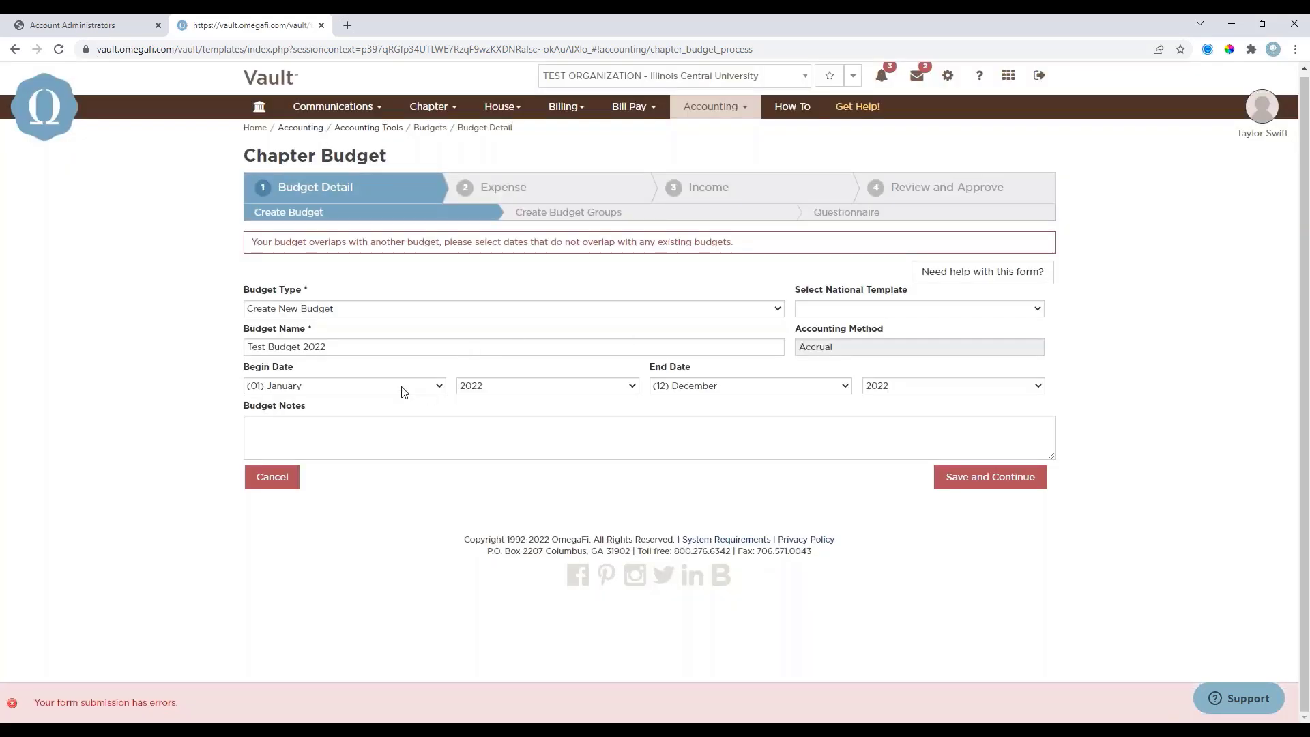
Set both the begin and end years of the budget to 2023 and save the budget details.
click(478, 385)
click(532, 445)
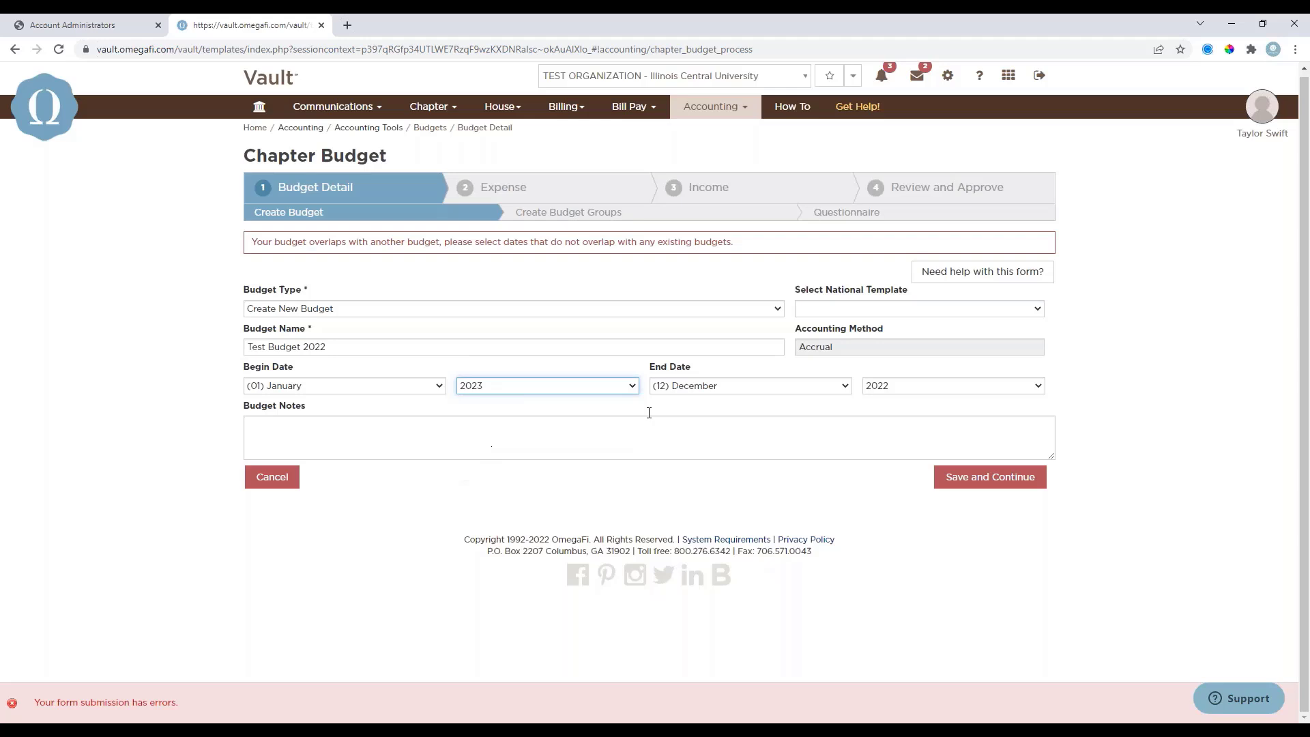
click(886, 385)
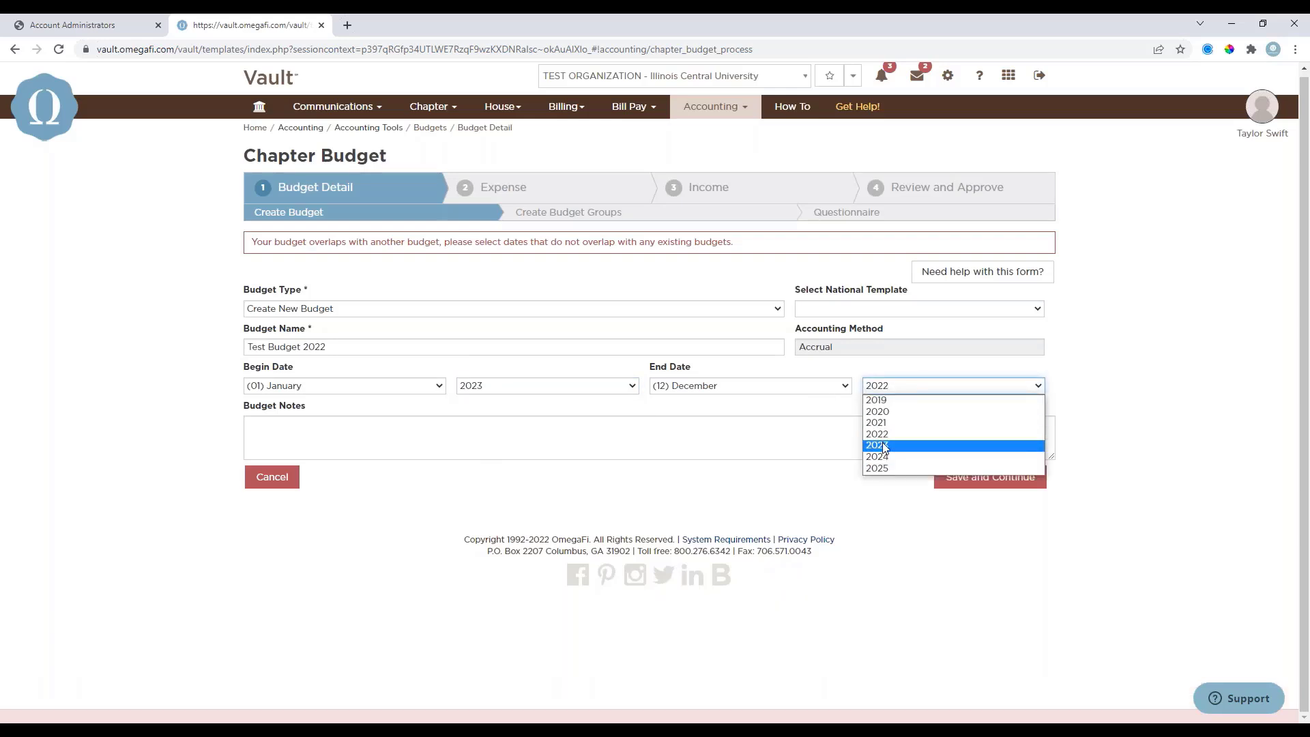
click(884, 445)
click(965, 476)
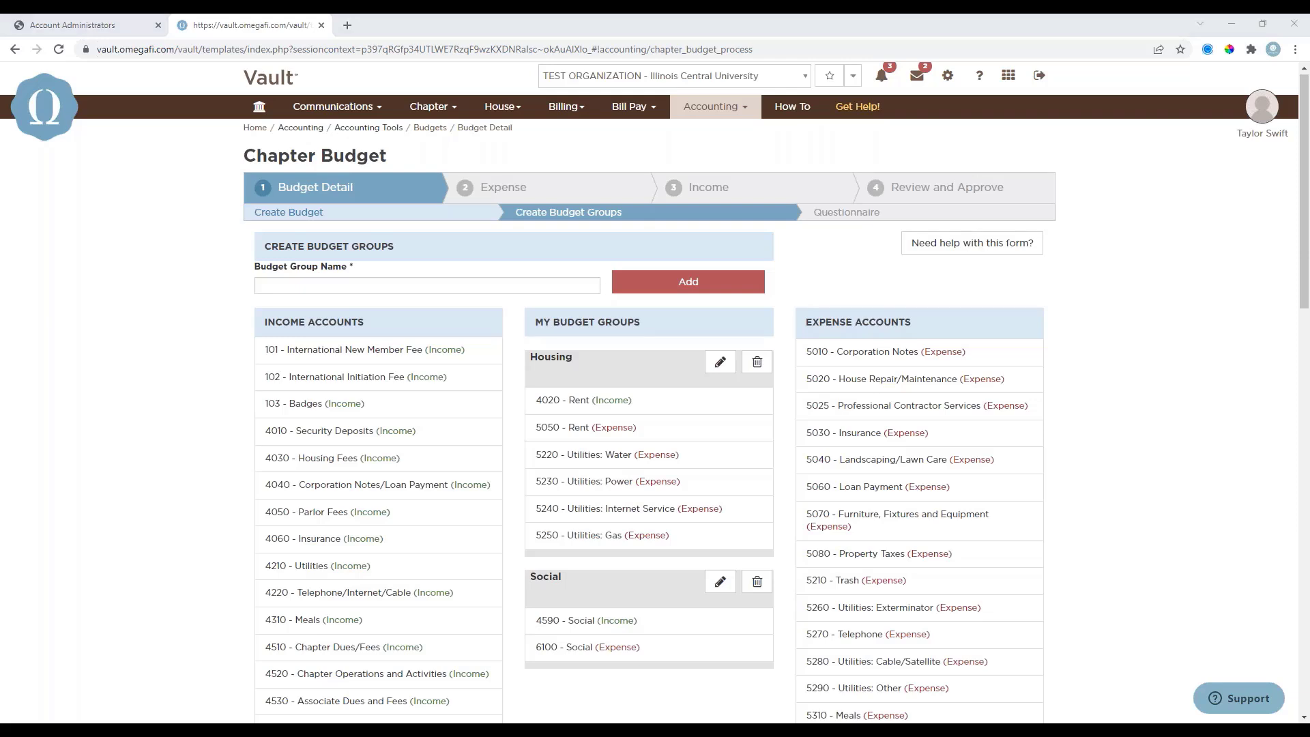
Accept the existing budget groups and the Housed questionnaire answer to proceed to the expense stage.
click(692, 116)
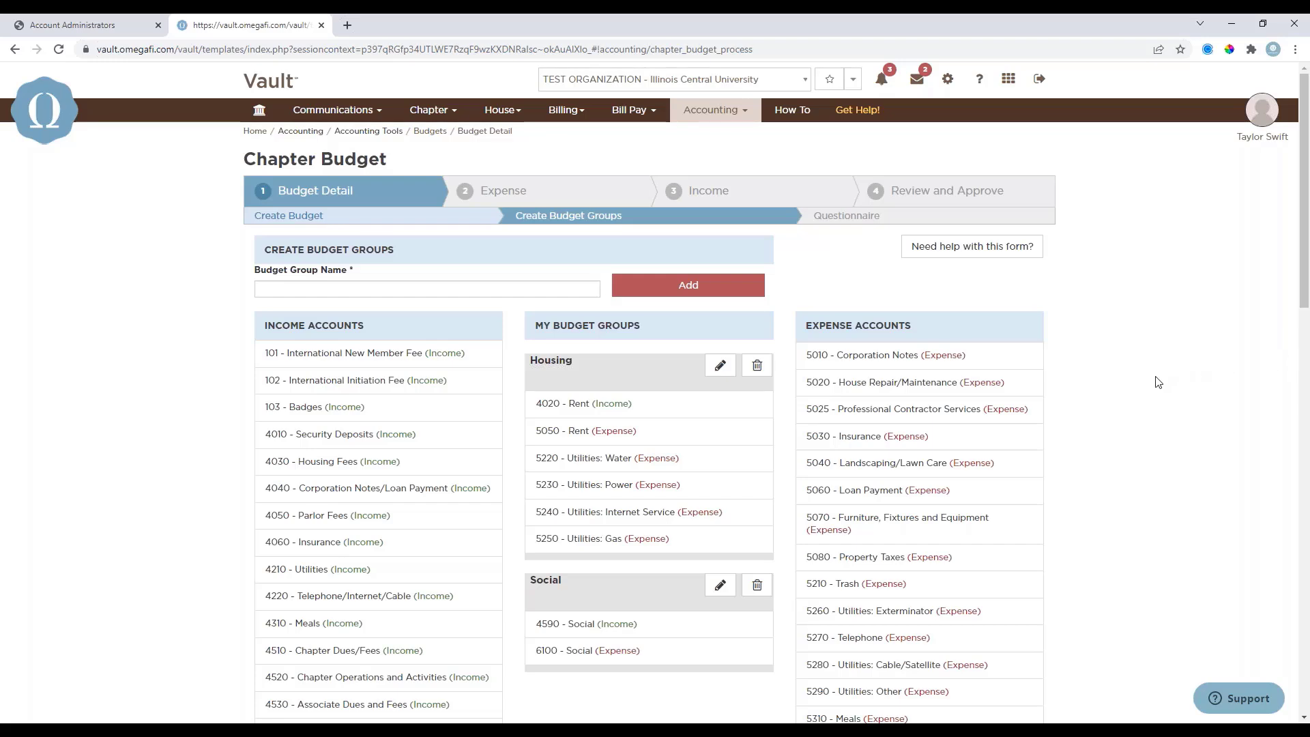
scroll(1092, 428, down, 4)
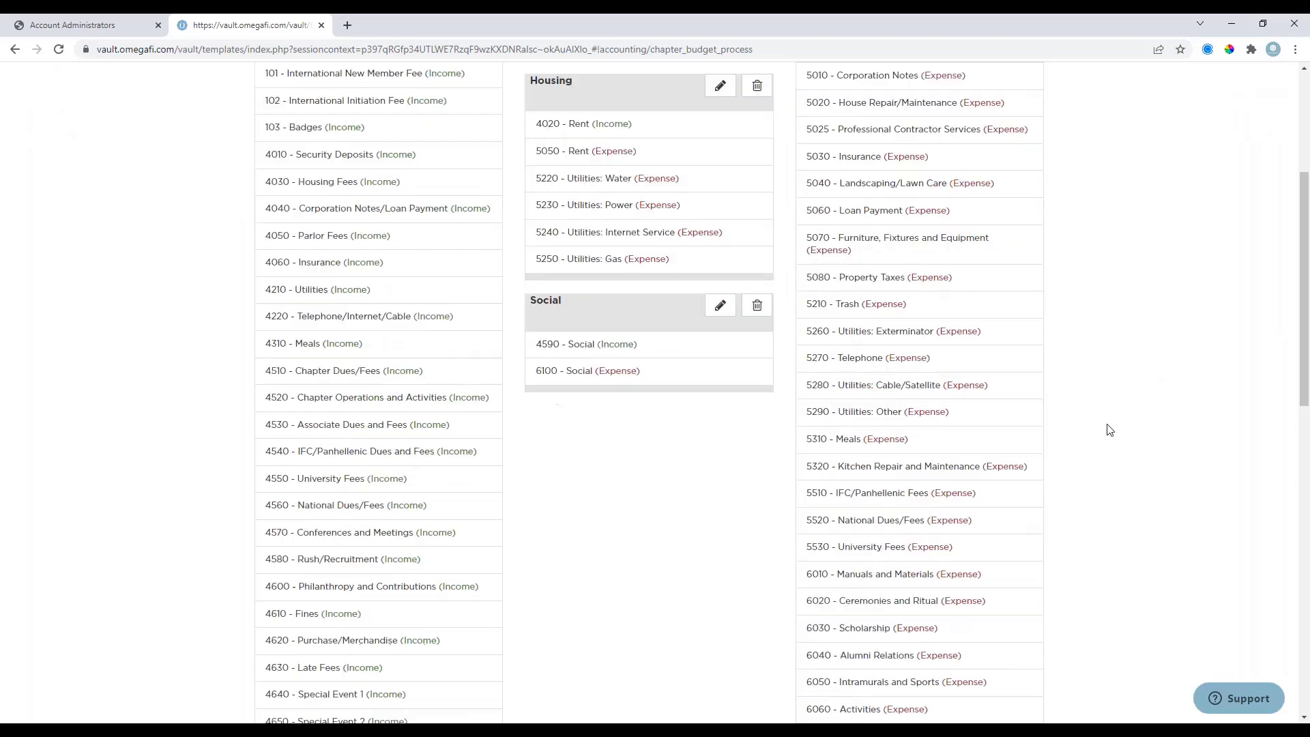
scroll(1109, 429, down, 10)
click(1001, 594)
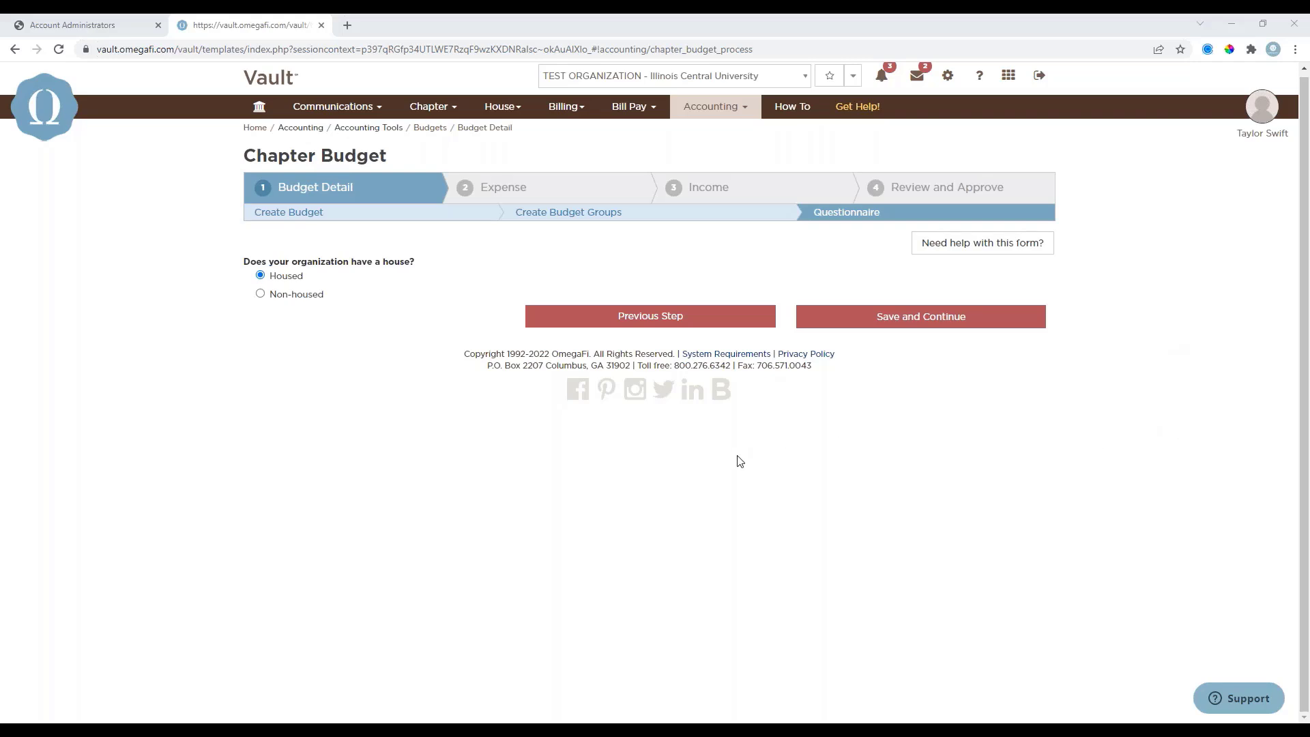
click(869, 318)
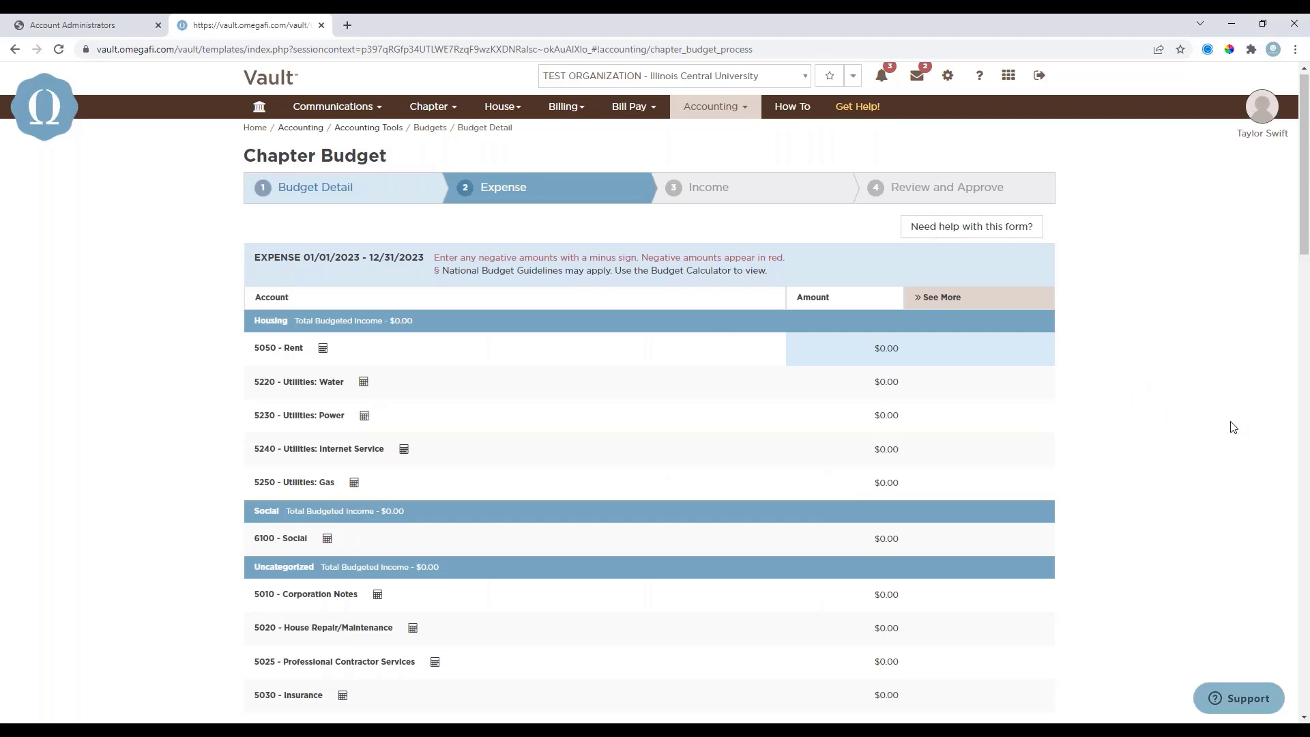
Expand the expense accounts into monthly amounts and budget 12.50 for 5050 - Rent in September and in December.
click(996, 385)
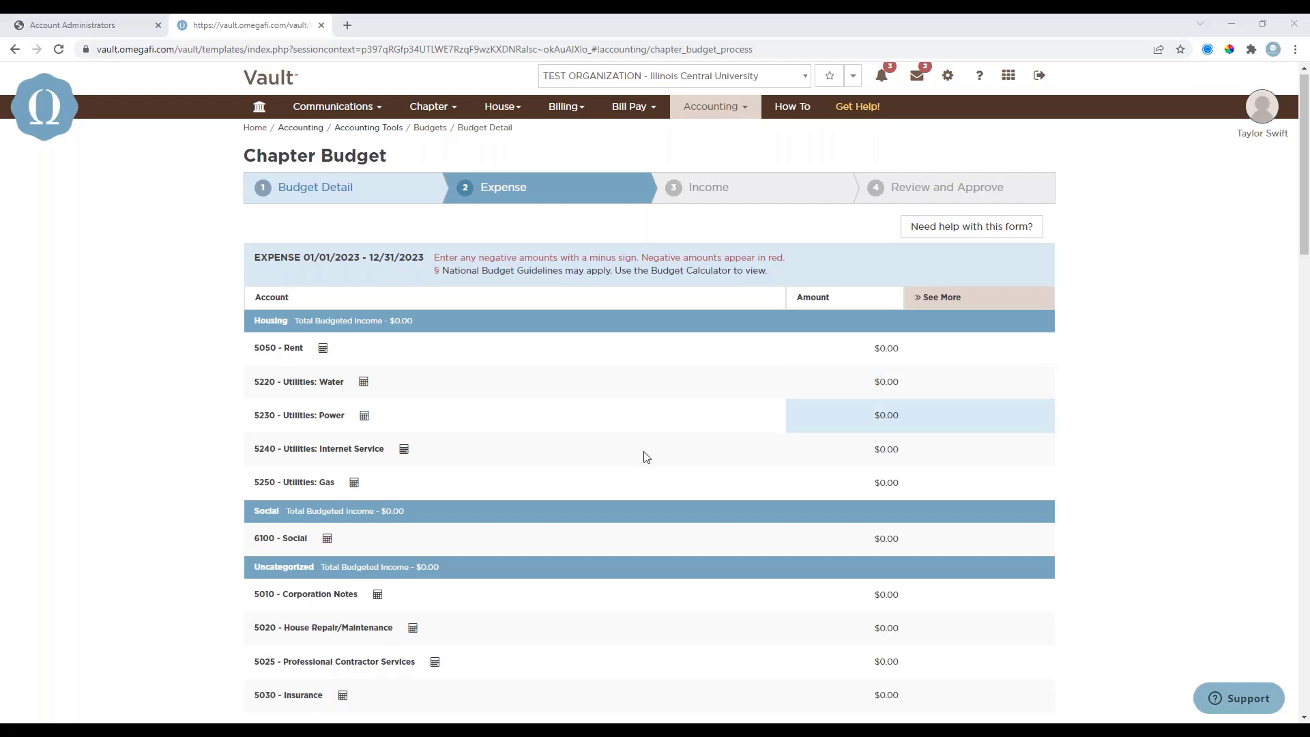
scroll(299, 567, down, 1)
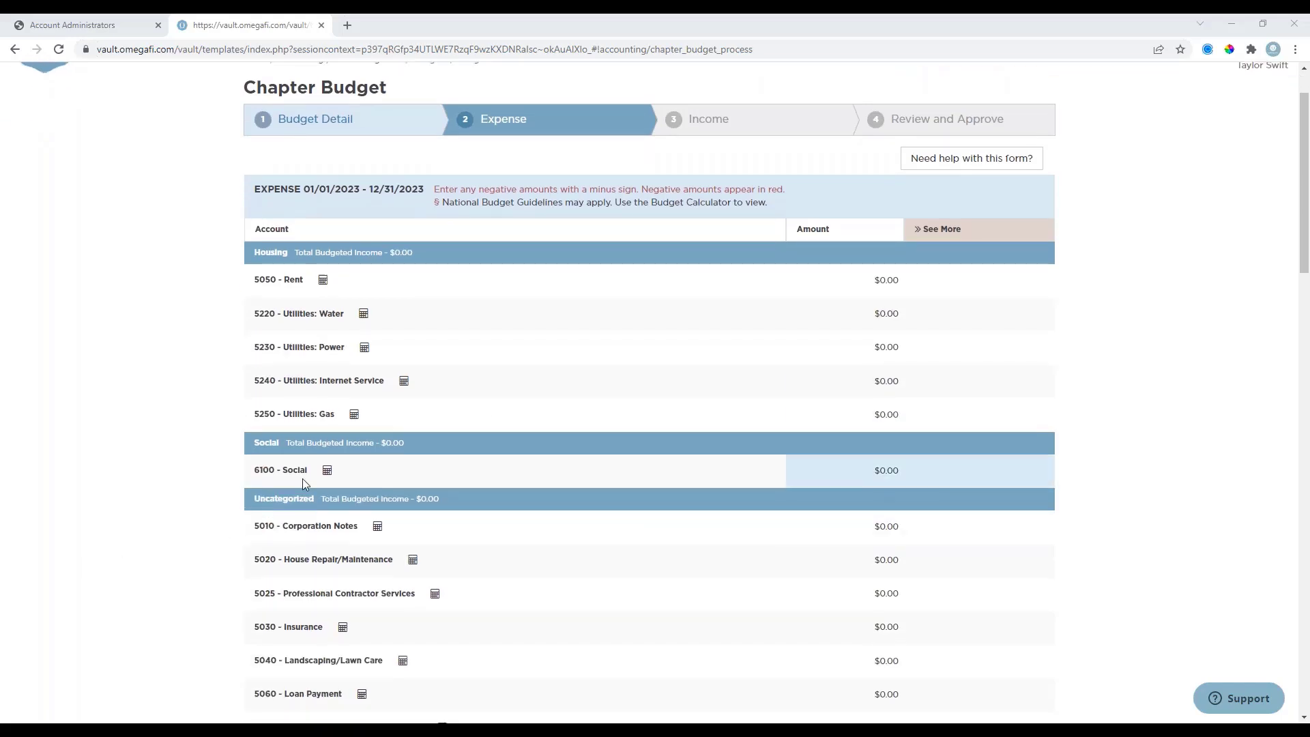
click(934, 231)
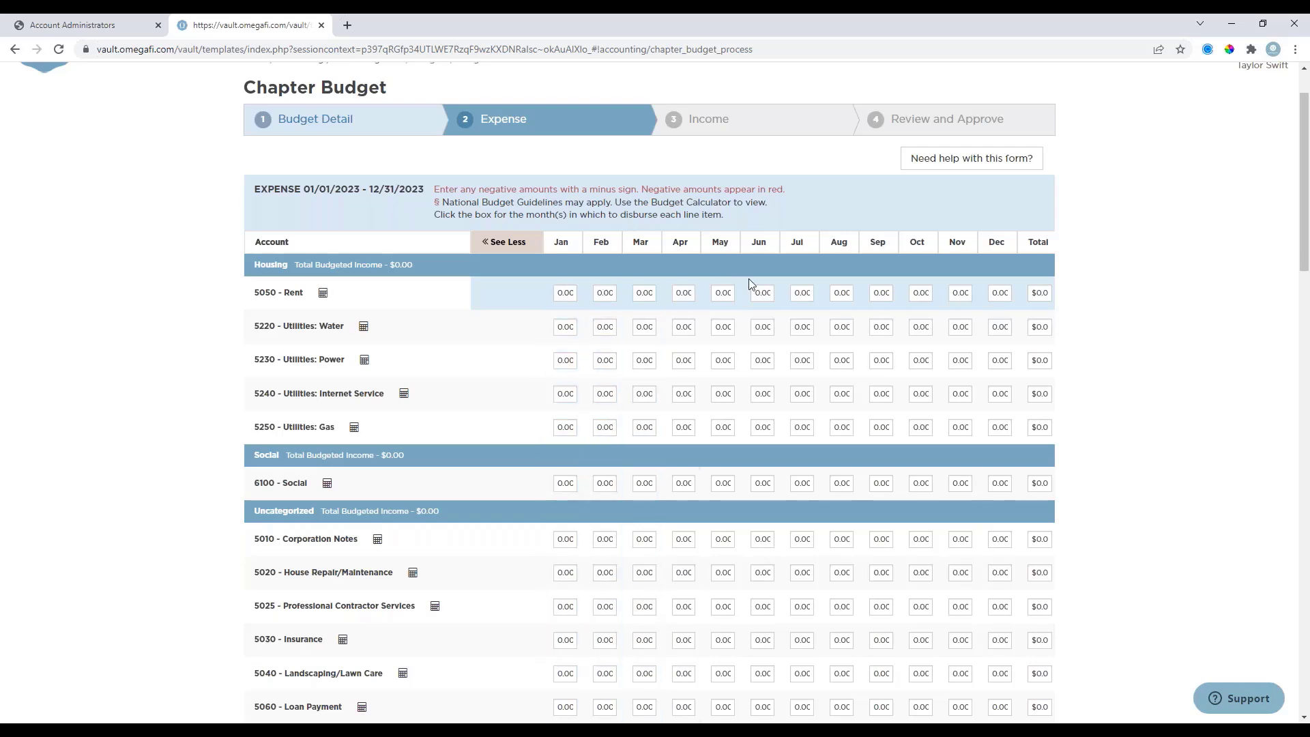
click(881, 290)
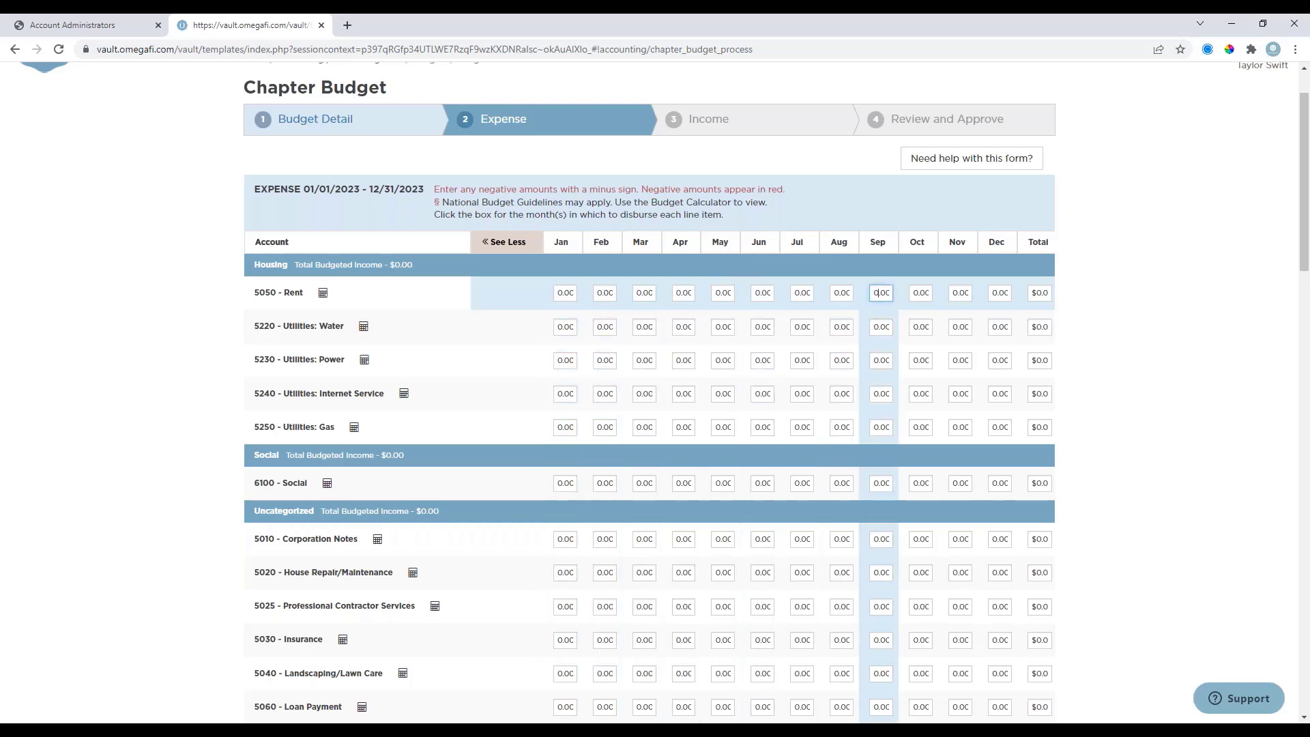
text(12.50)
key(Tab)
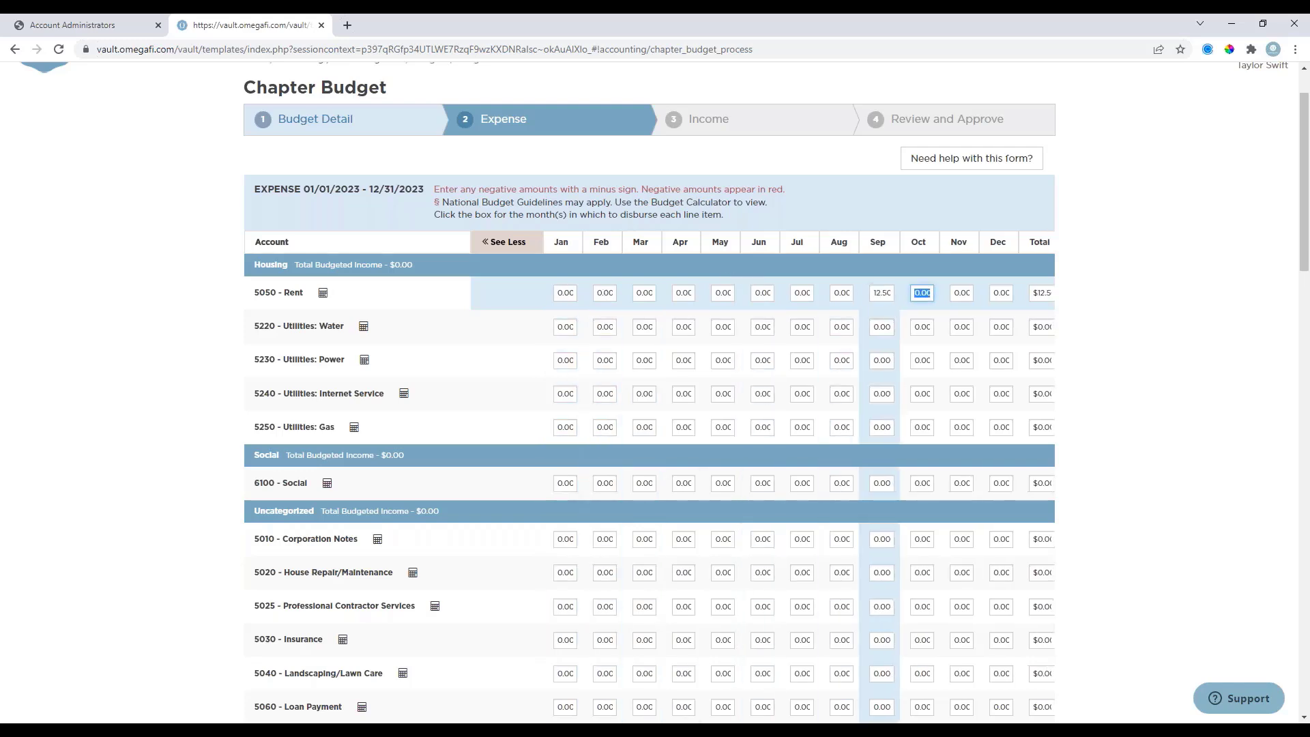
key(Tab)
key(Tab)
text(12)
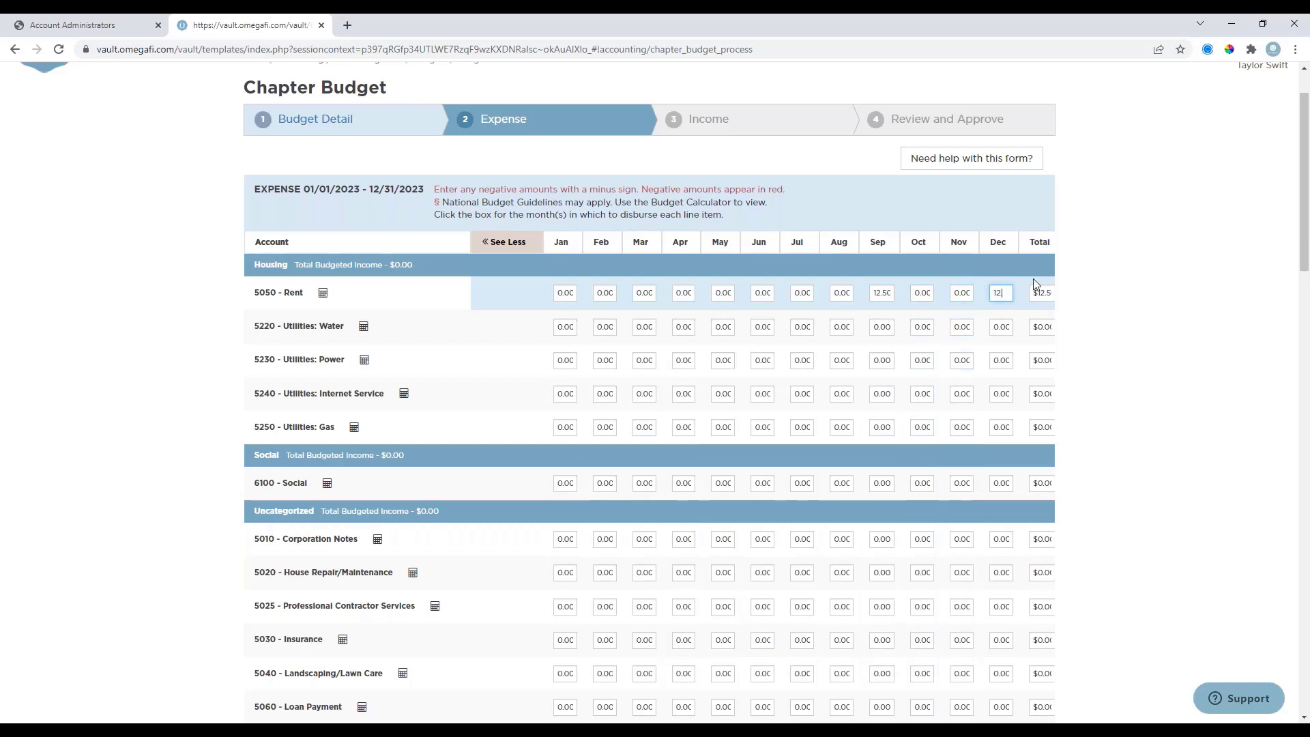
text(.50)
key(Tab)
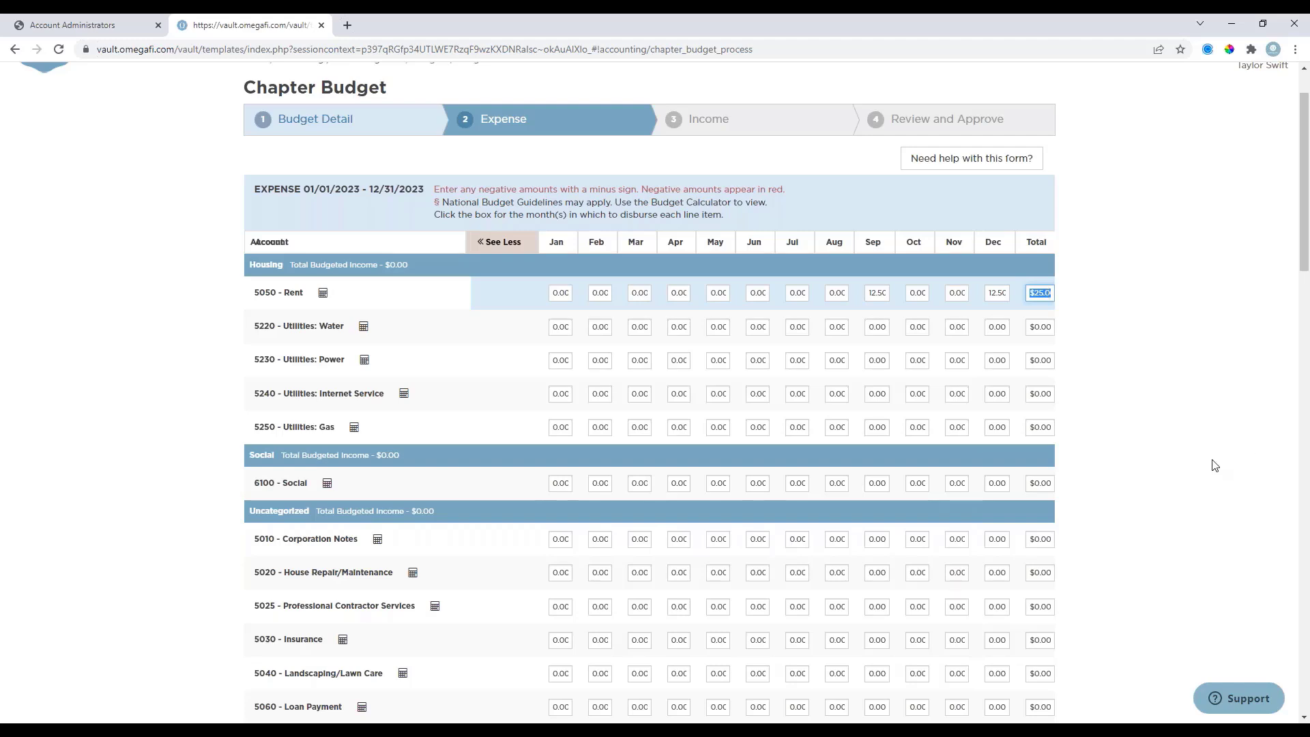
Finish the expense stage and continue to the budget's income stage.
scroll(853, 393, down, 1)
scroll(853, 396, down, 20)
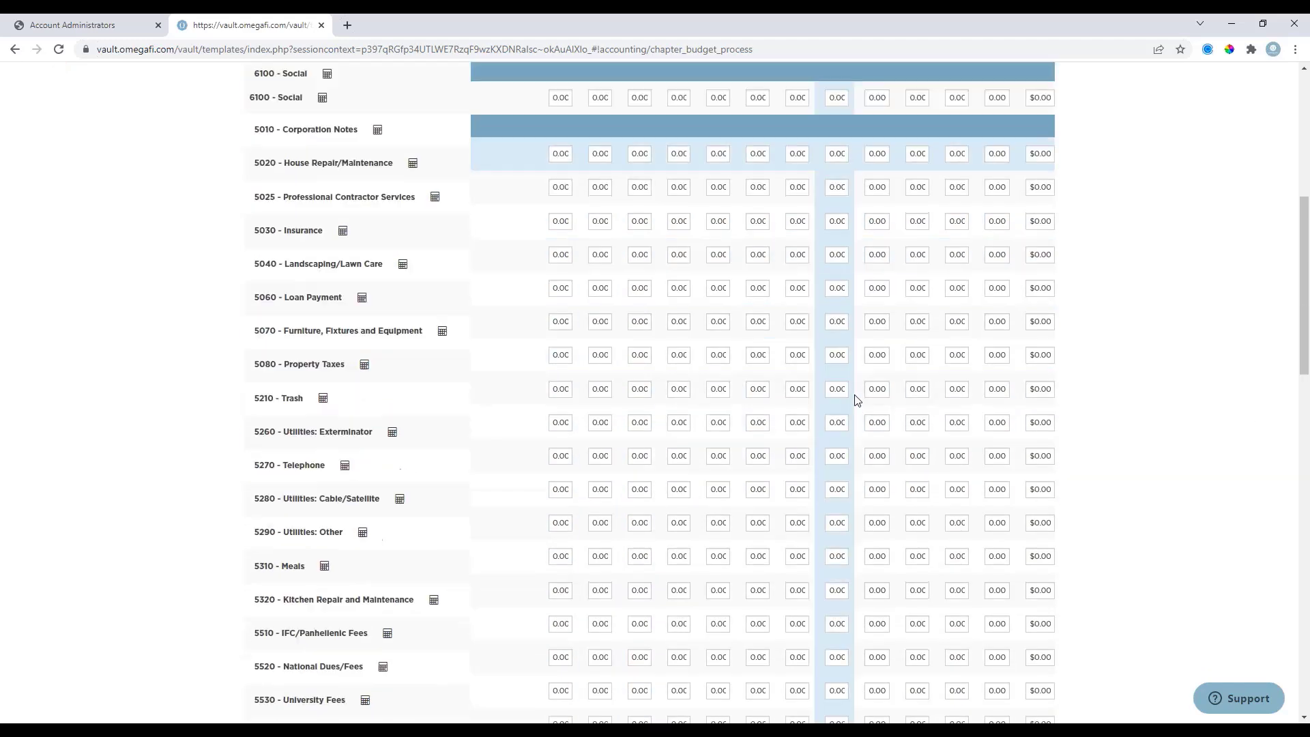
scroll(1002, 470, down, 5)
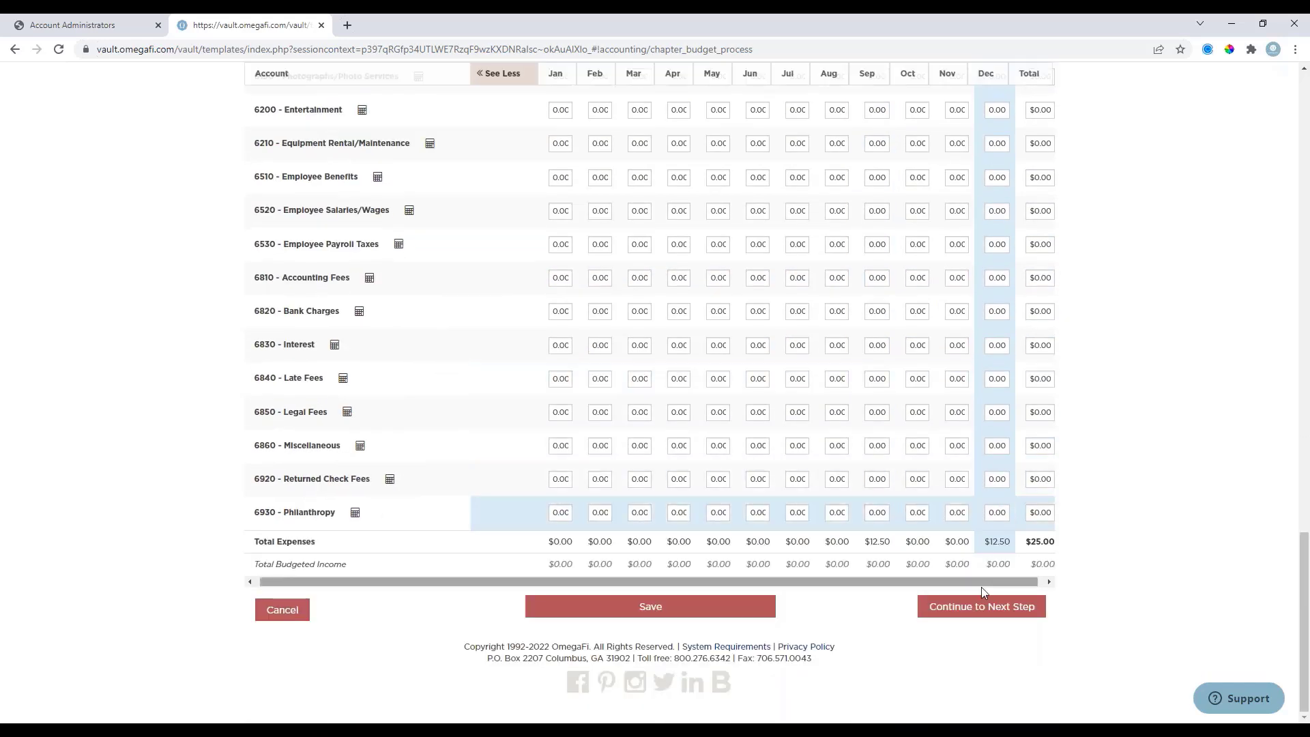
click(980, 606)
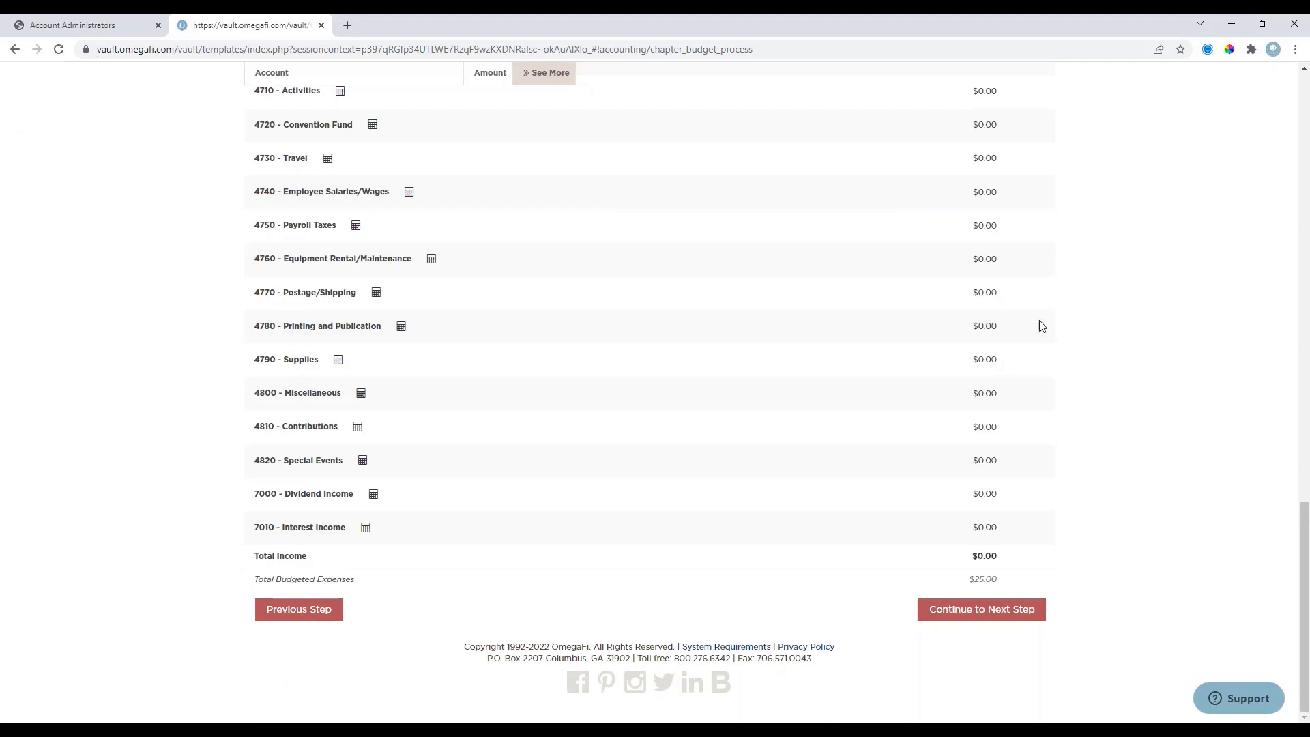
Expand the income accounts into monthly amounts and continue to the Review and Approve stage.
scroll(939, 372, up, 20)
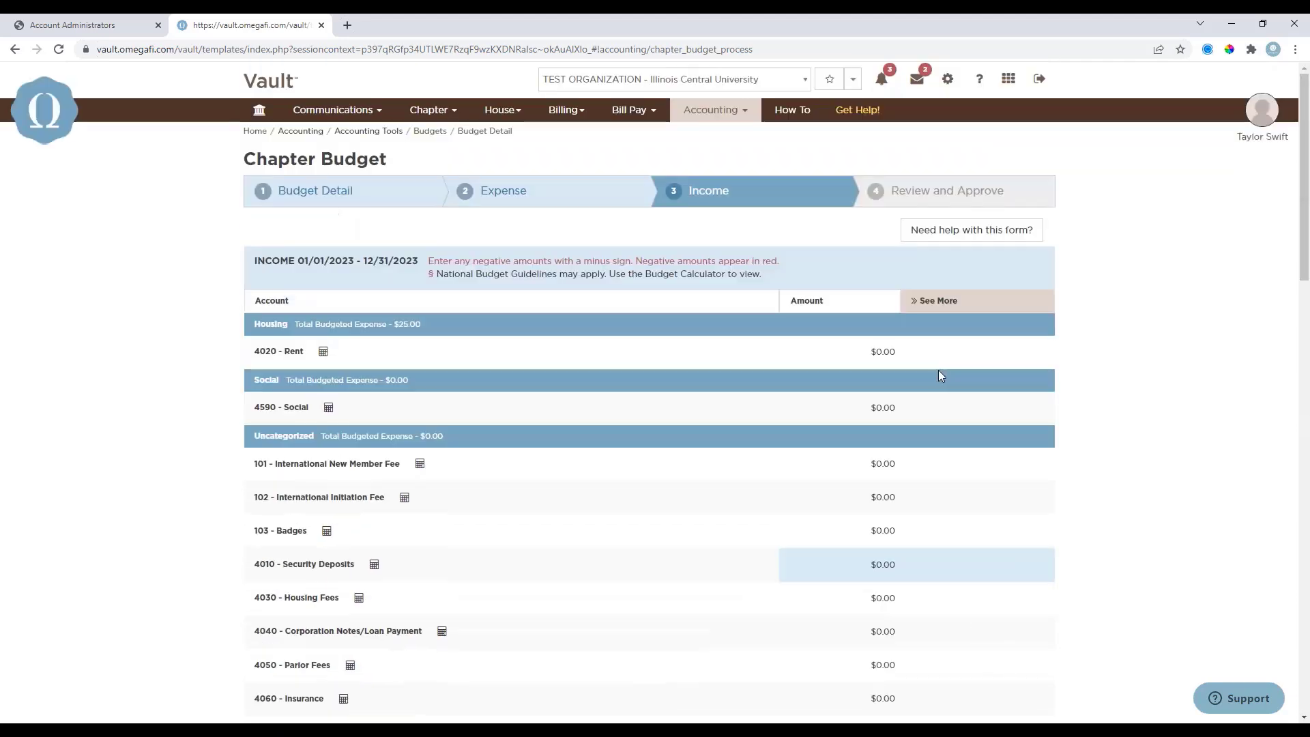
click(967, 301)
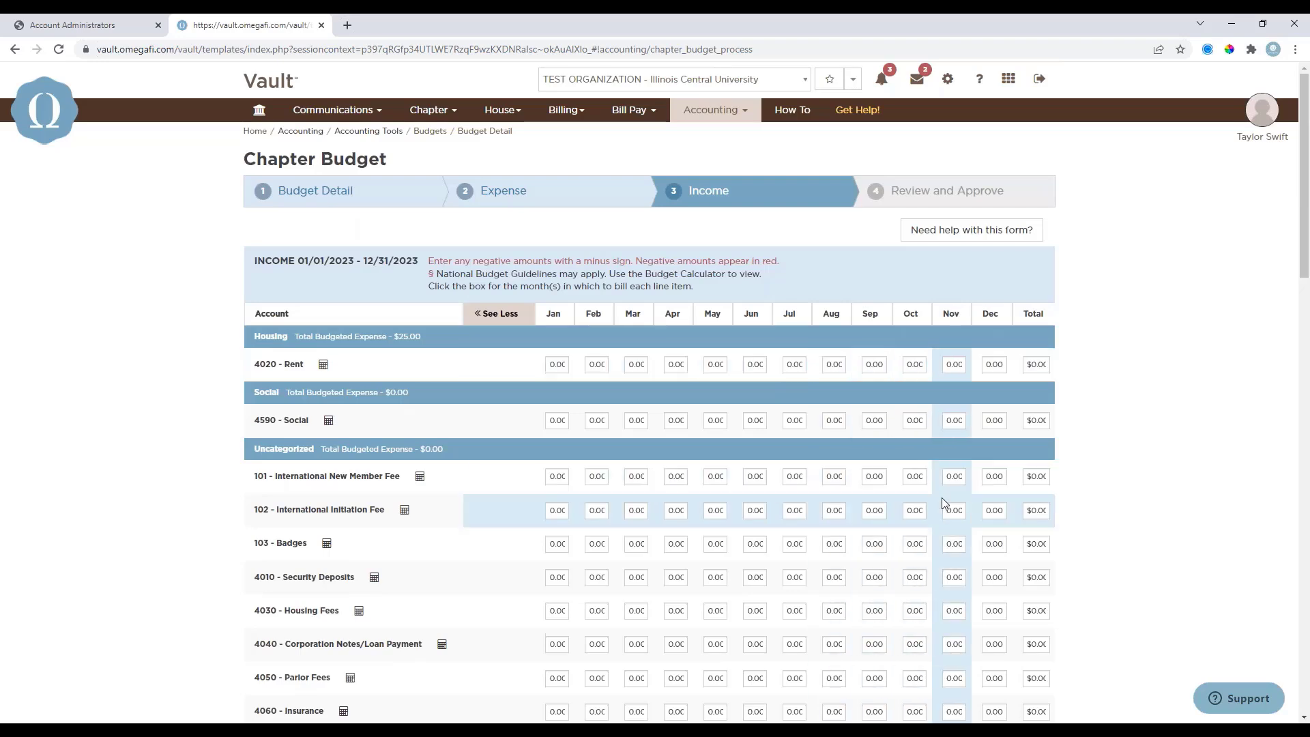
scroll(945, 503, down, 1)
scroll(944, 505, down, 15)
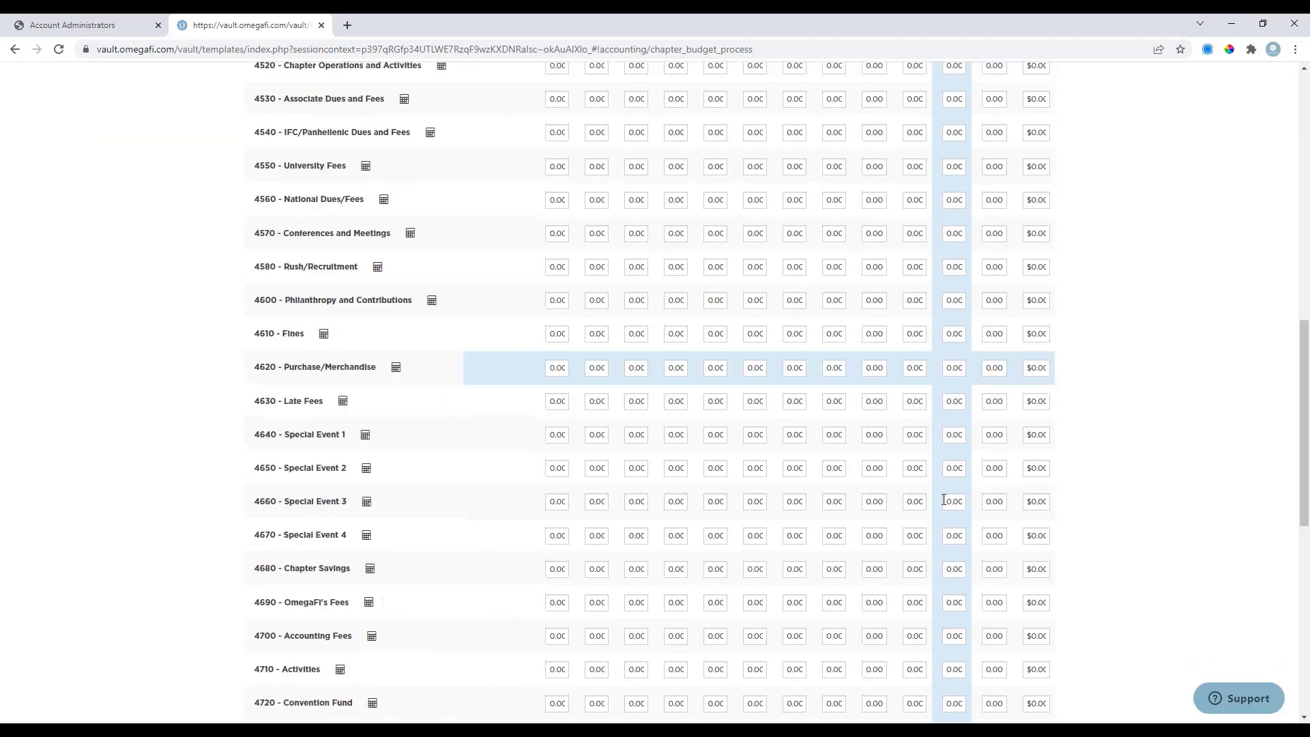
scroll(944, 505, down, 6)
click(1002, 655)
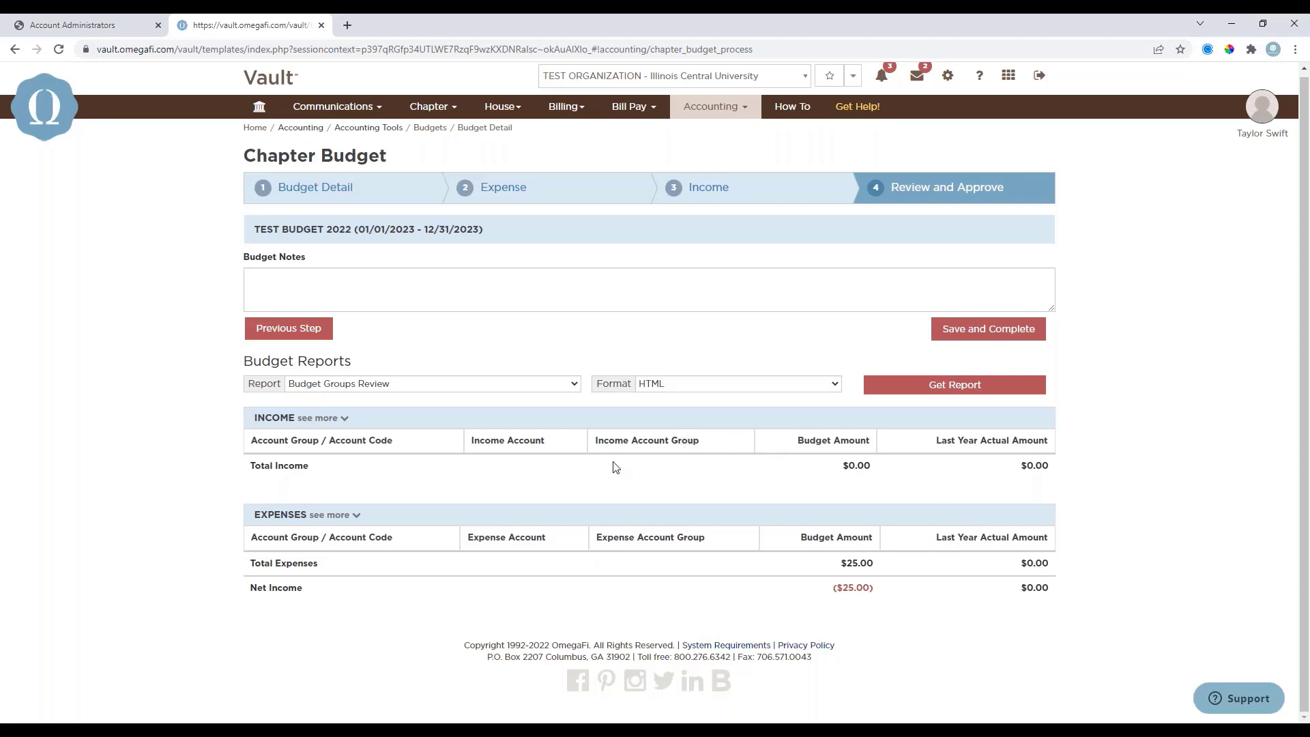
Inspect the income and expense summaries, including the dated entries behind the Rent budget amount.
click(335, 418)
click(326, 396)
click(340, 517)
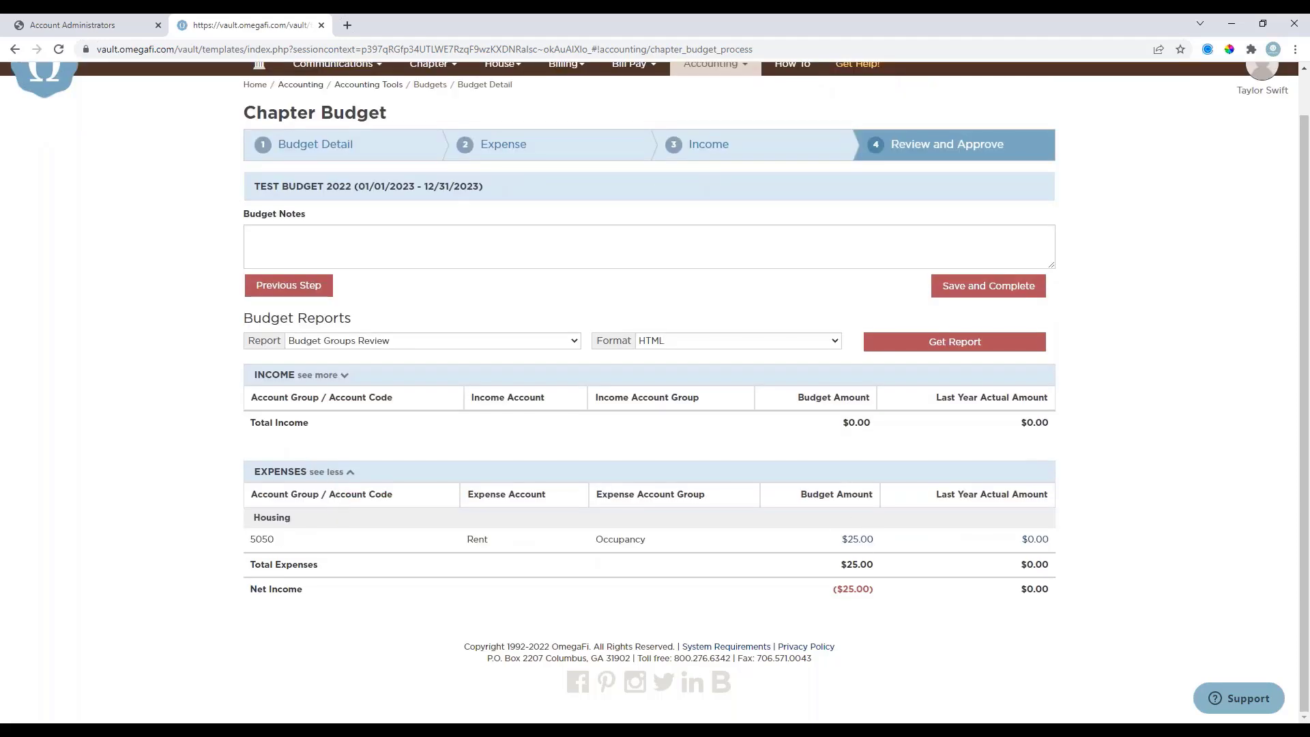
click(860, 539)
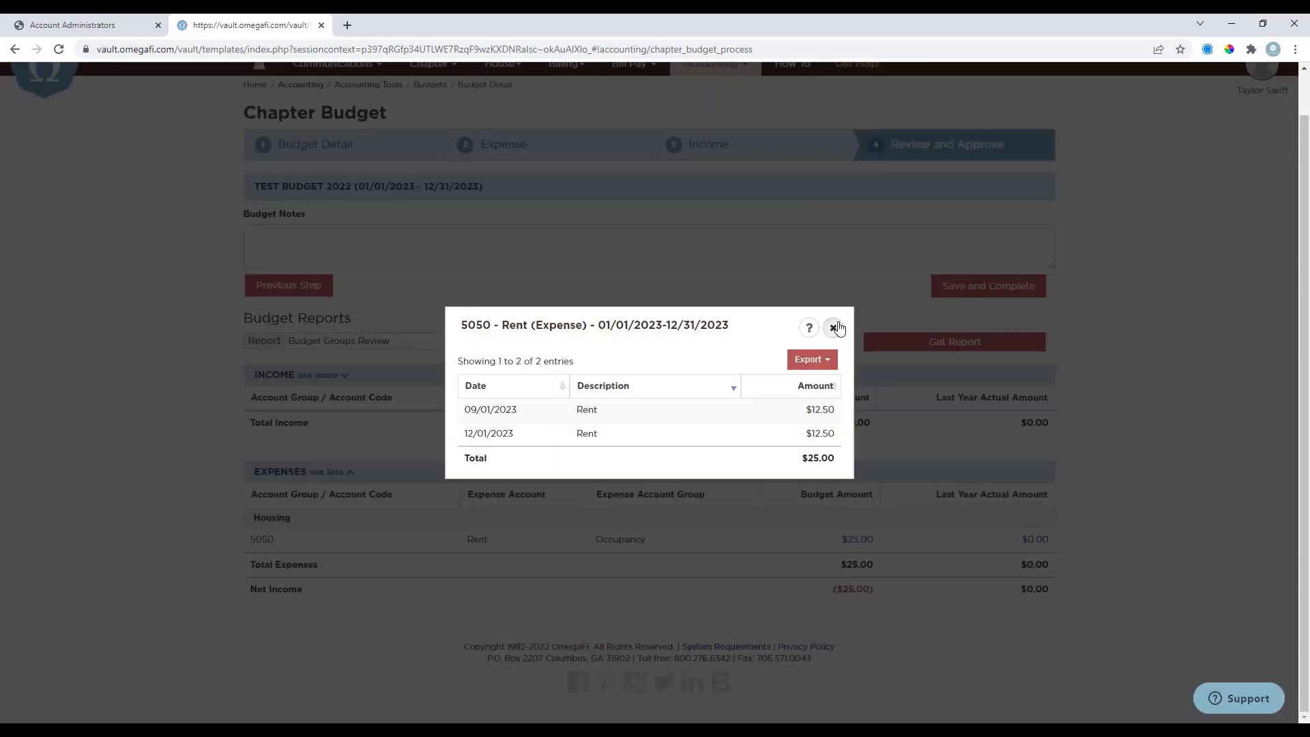
click(834, 329)
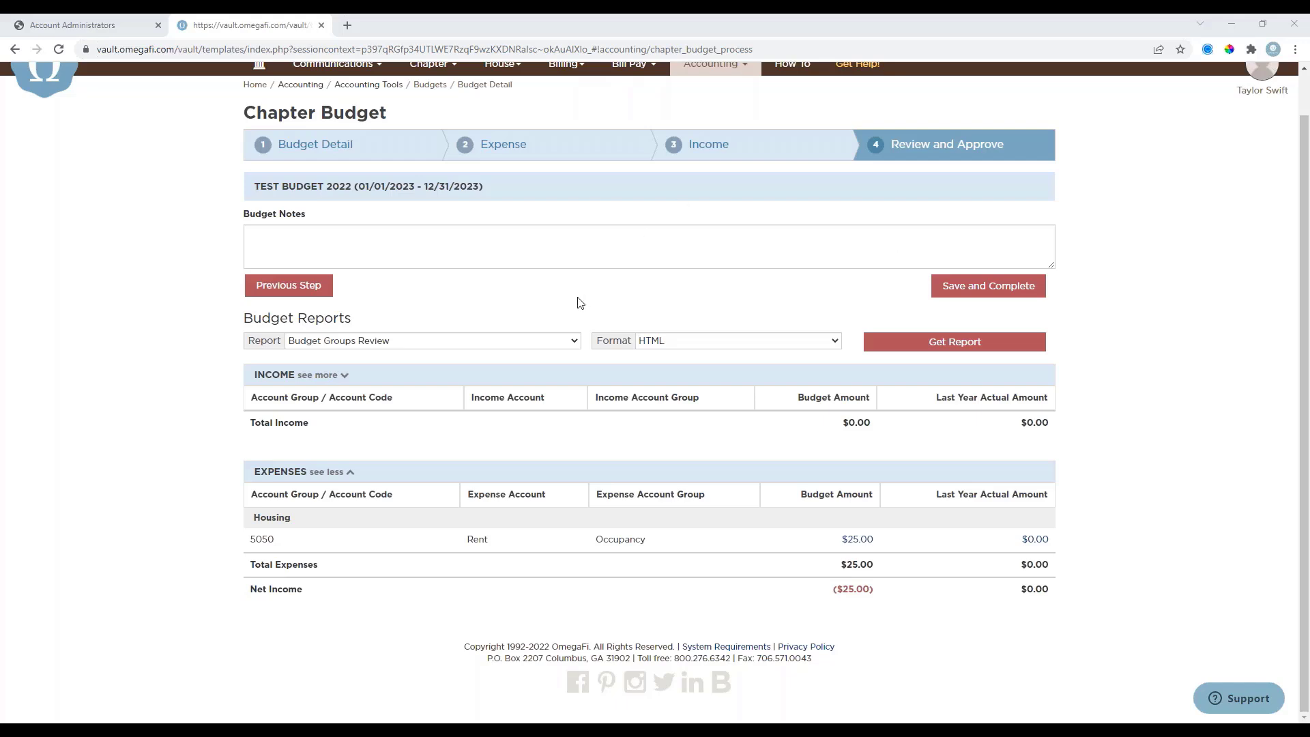
Check which budget report types are available and look over the review page.
click(505, 342)
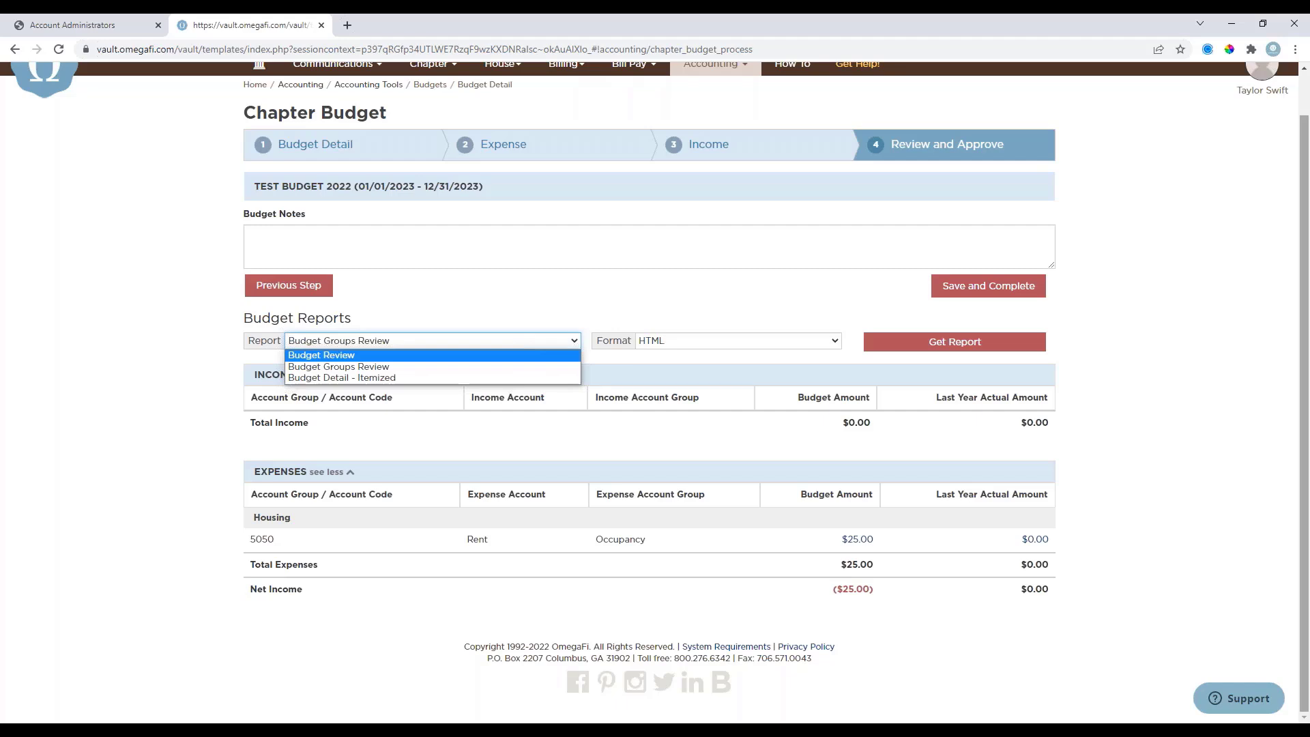
scroll(451, 300, up, 1)
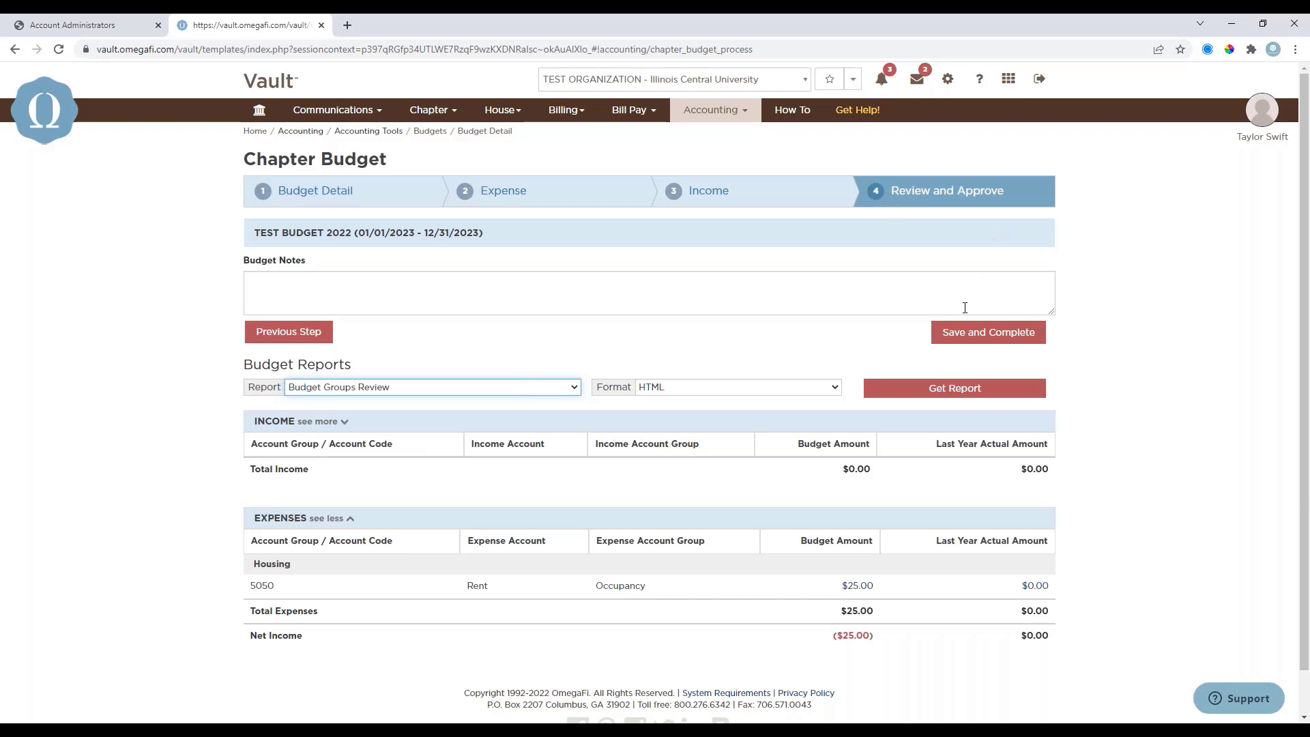
scroll(969, 273, down, 1)
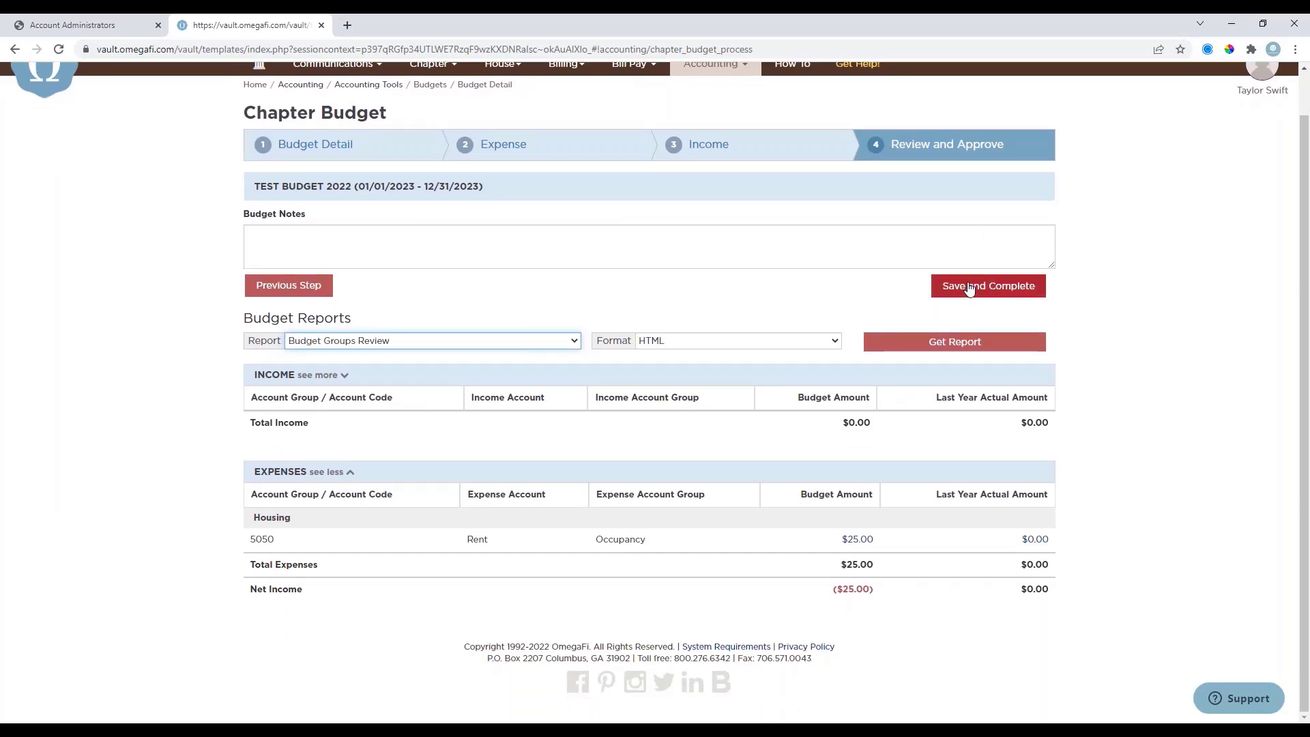
Save and complete the January to December 2023 chapter budget.
click(969, 288)
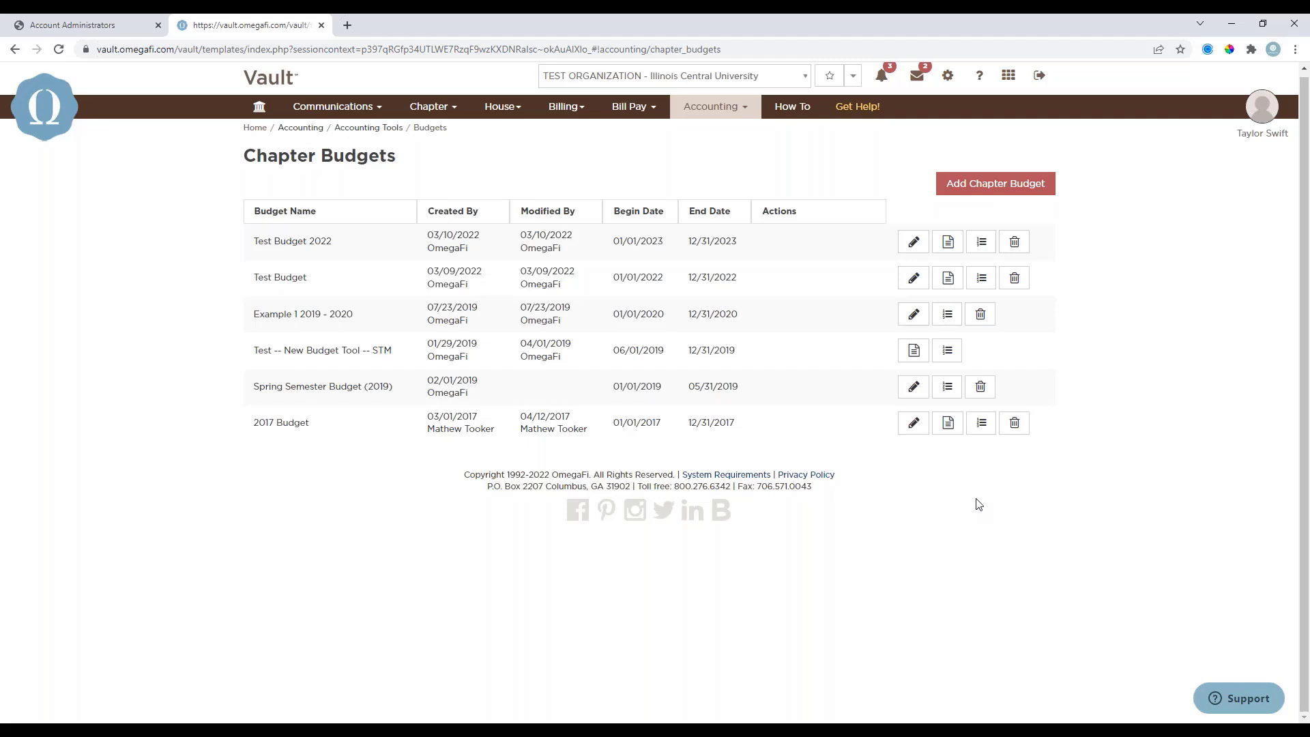
scroll(990, 503, up, 1)
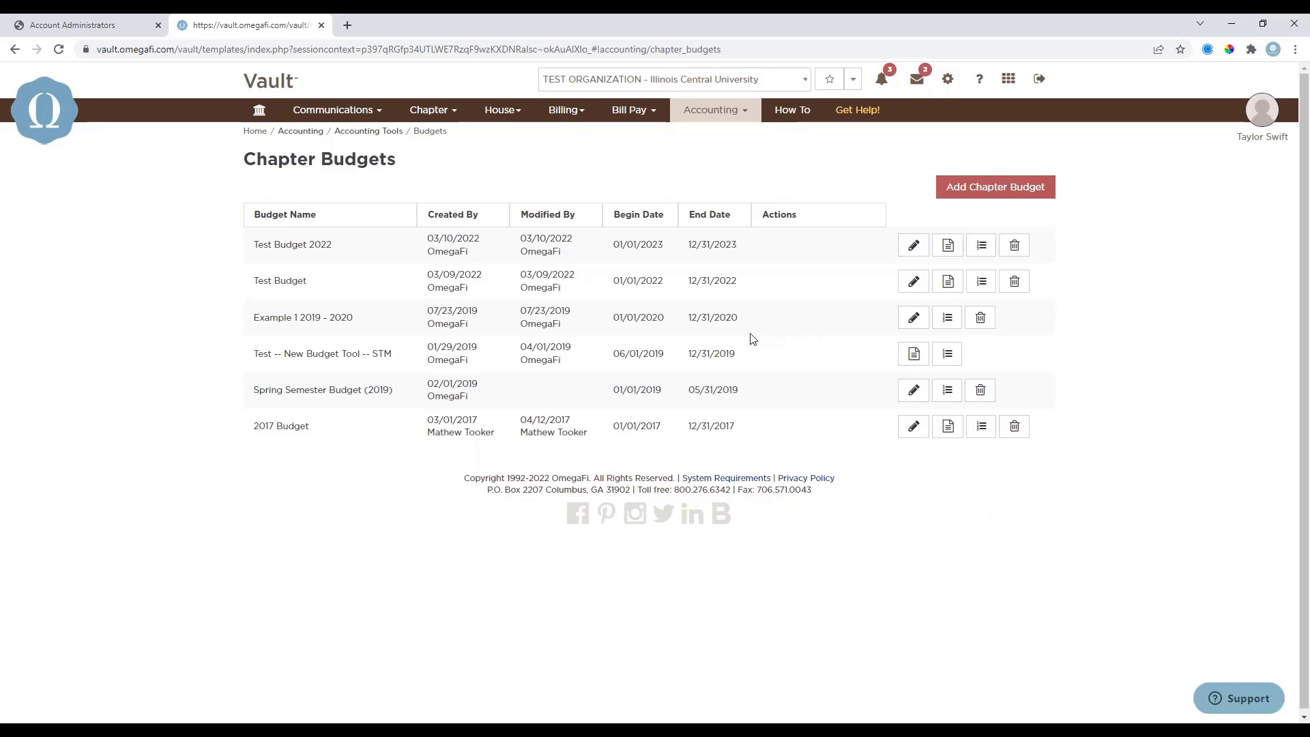
Run the Budget vs. Actual income statement in HTML for the current fiscal year on the accrual method.
click(715, 110)
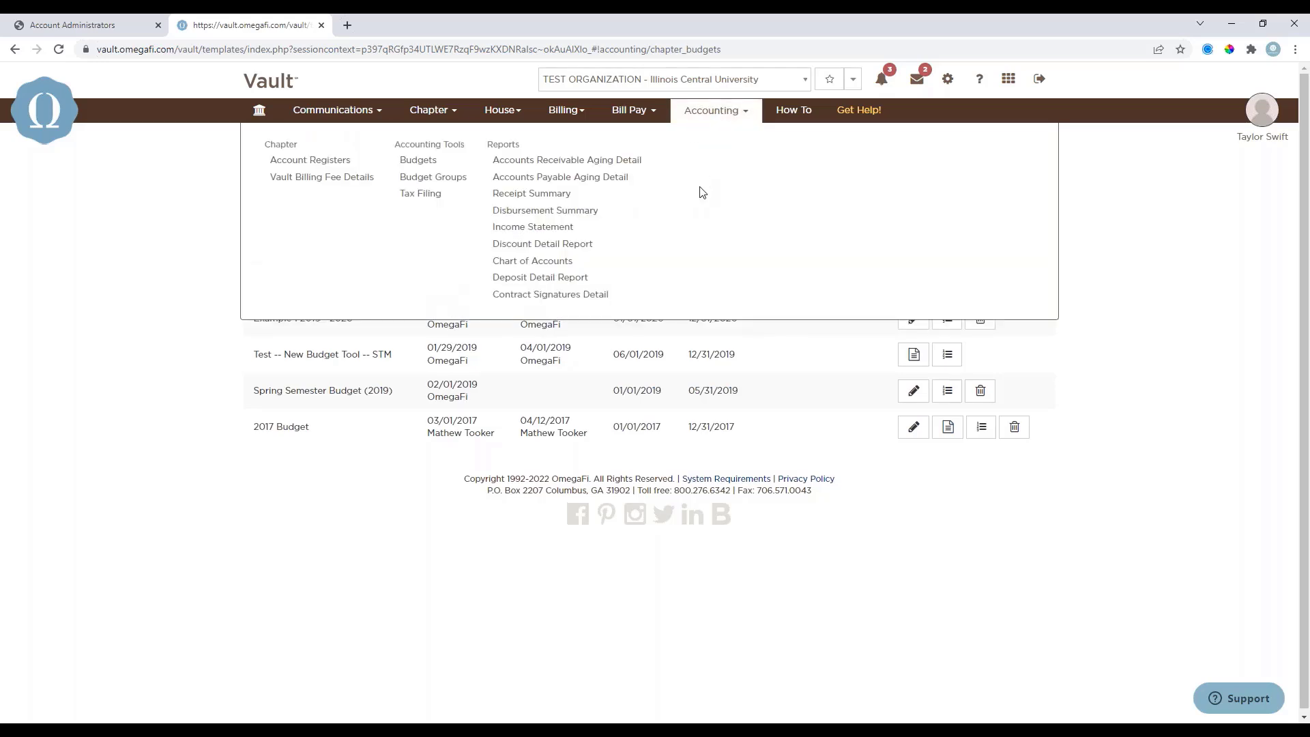
click(524, 229)
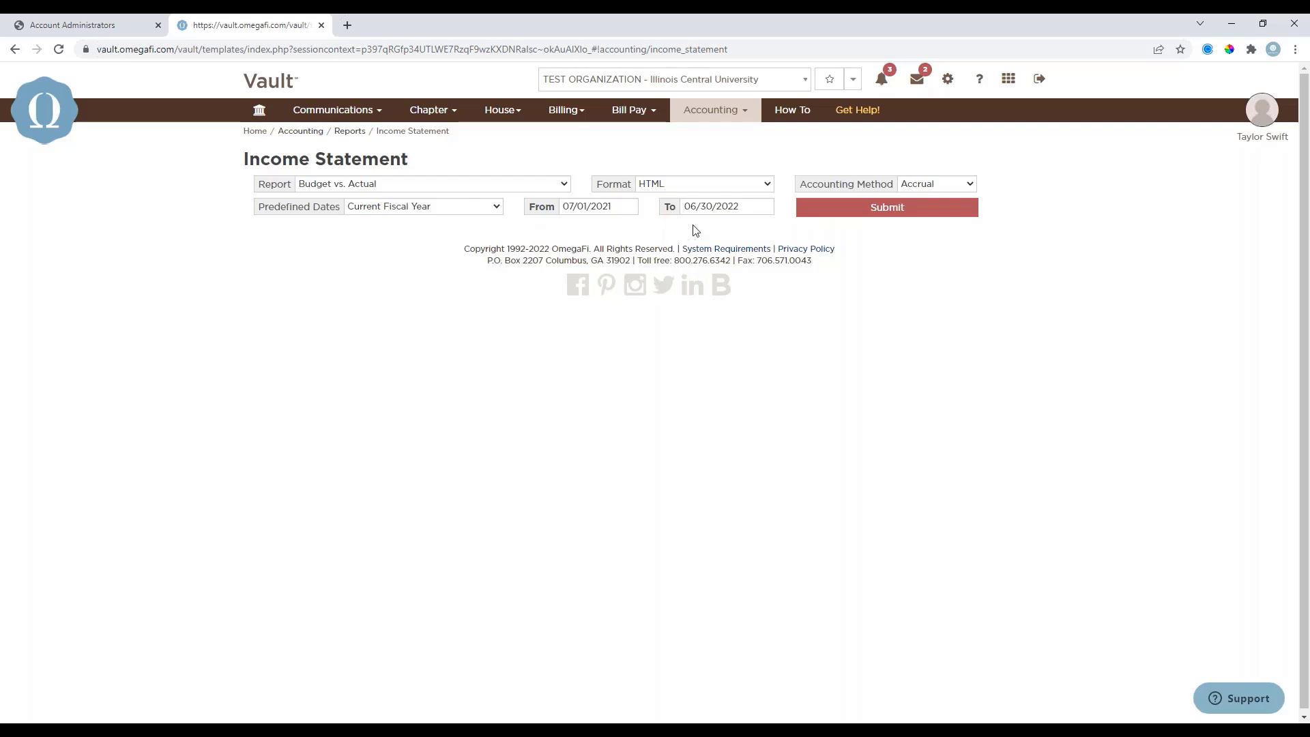
click(836, 217)
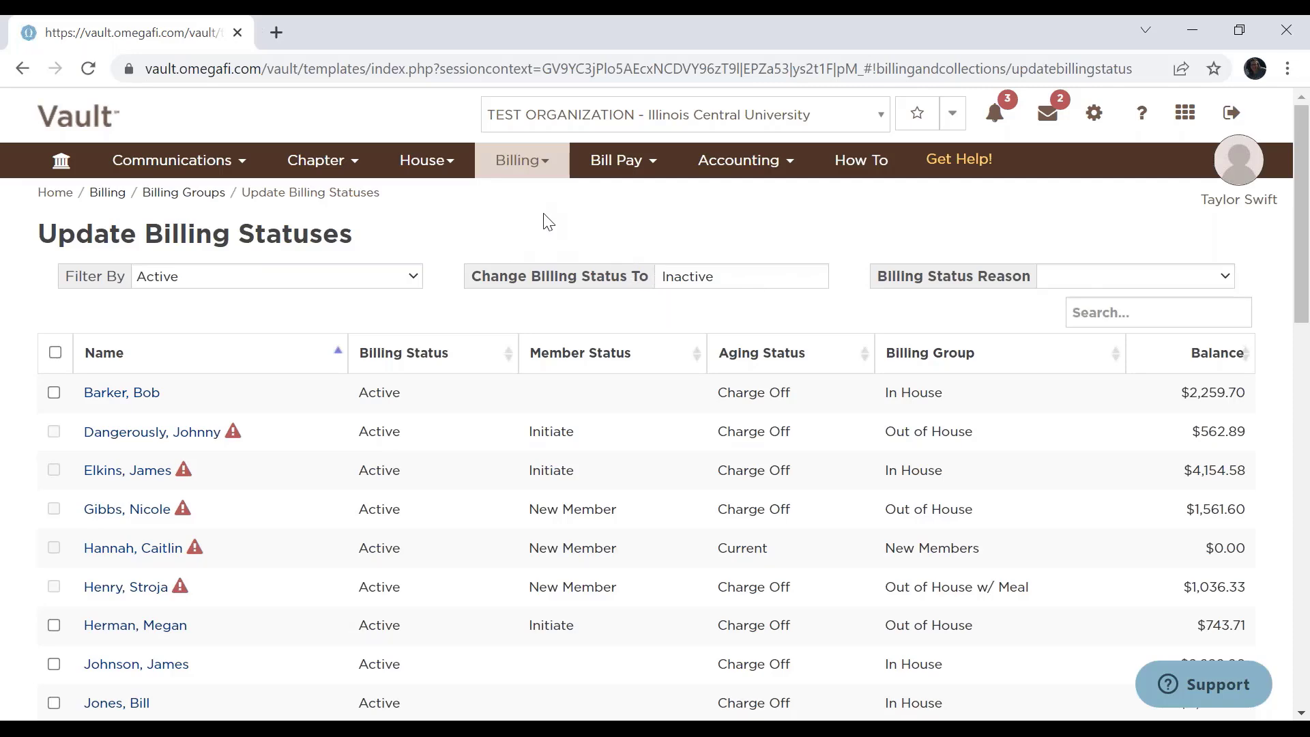
Open the Billing Overview for Fall 2022 and skim its cycles, scheduled charges, billing options and billing summary.
click(535, 166)
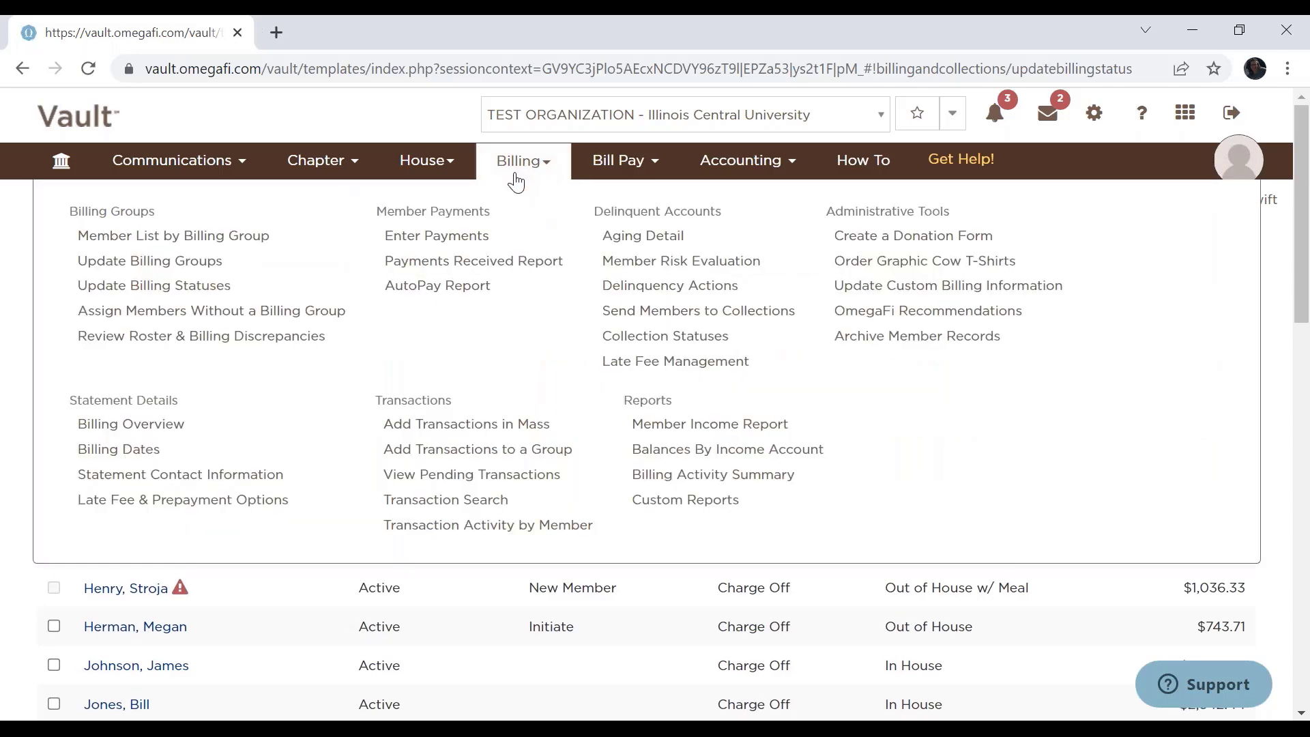
click(154, 426)
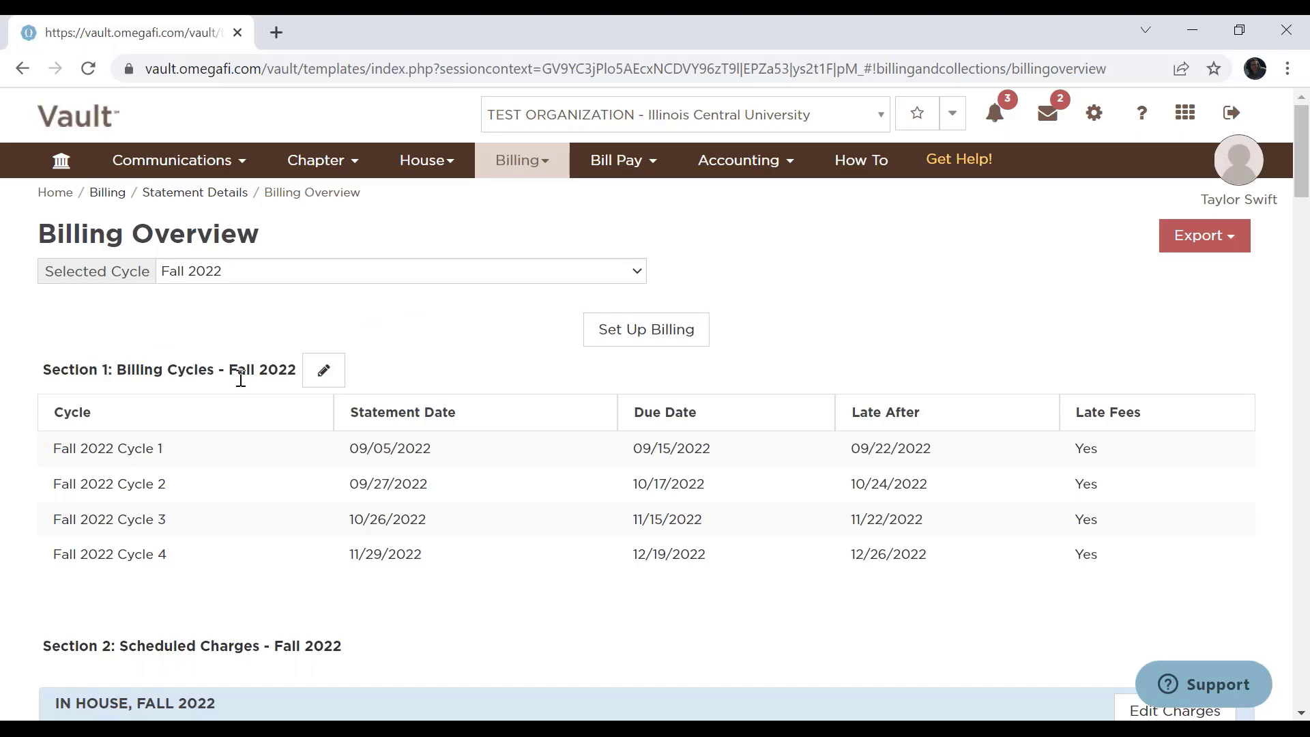
scroll(240, 391, down, 3)
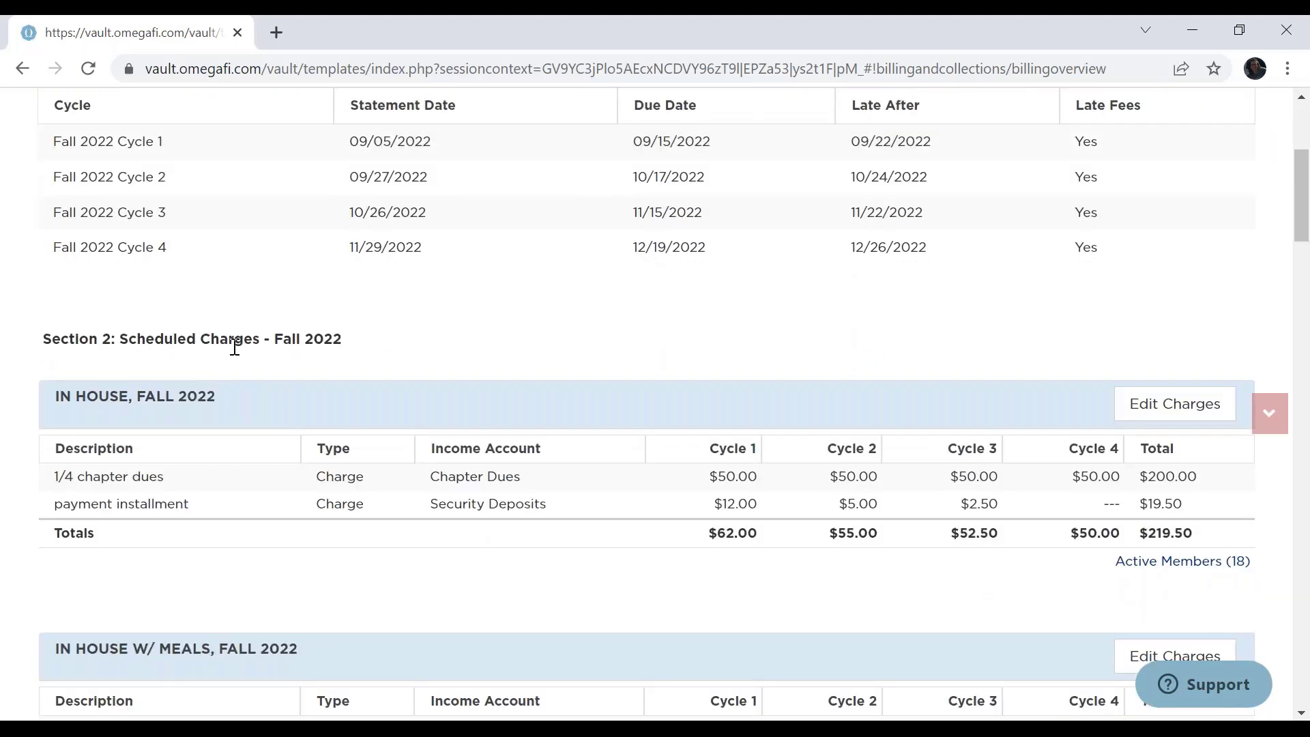
scroll(235, 355, down, 10)
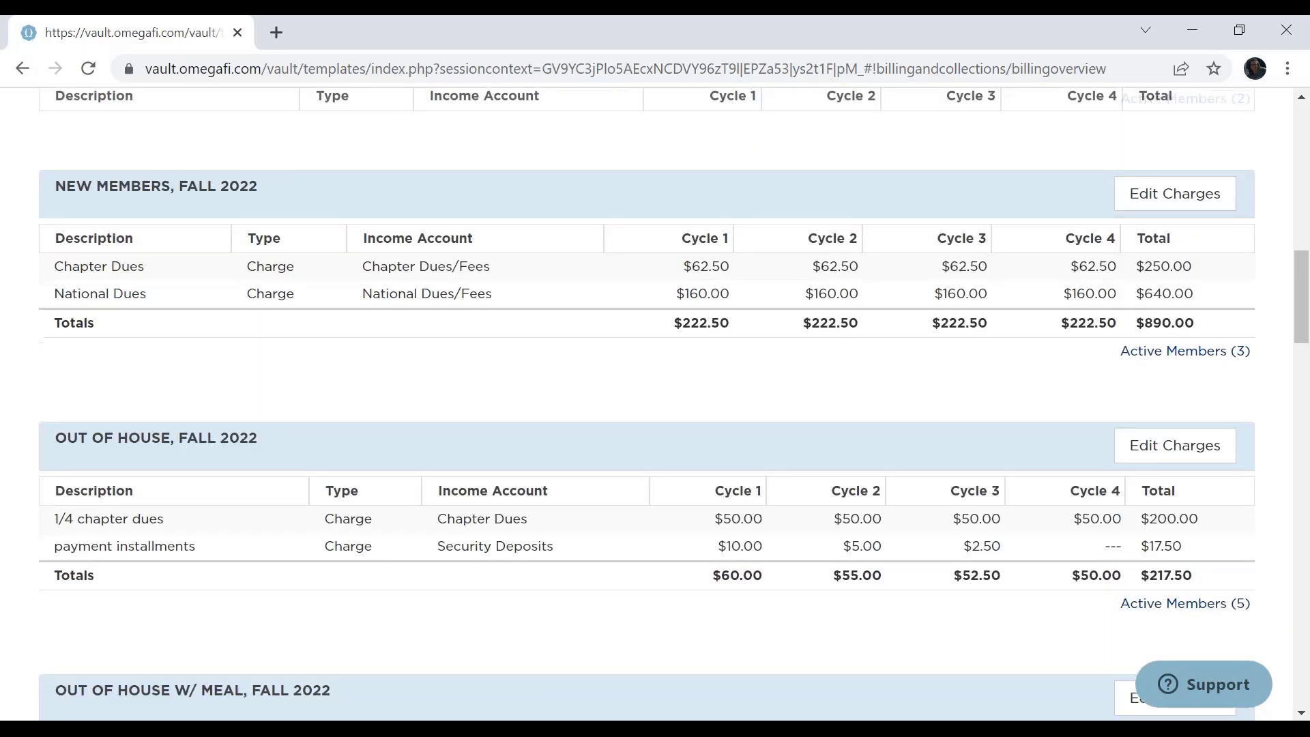
scroll(236, 355, down, 8)
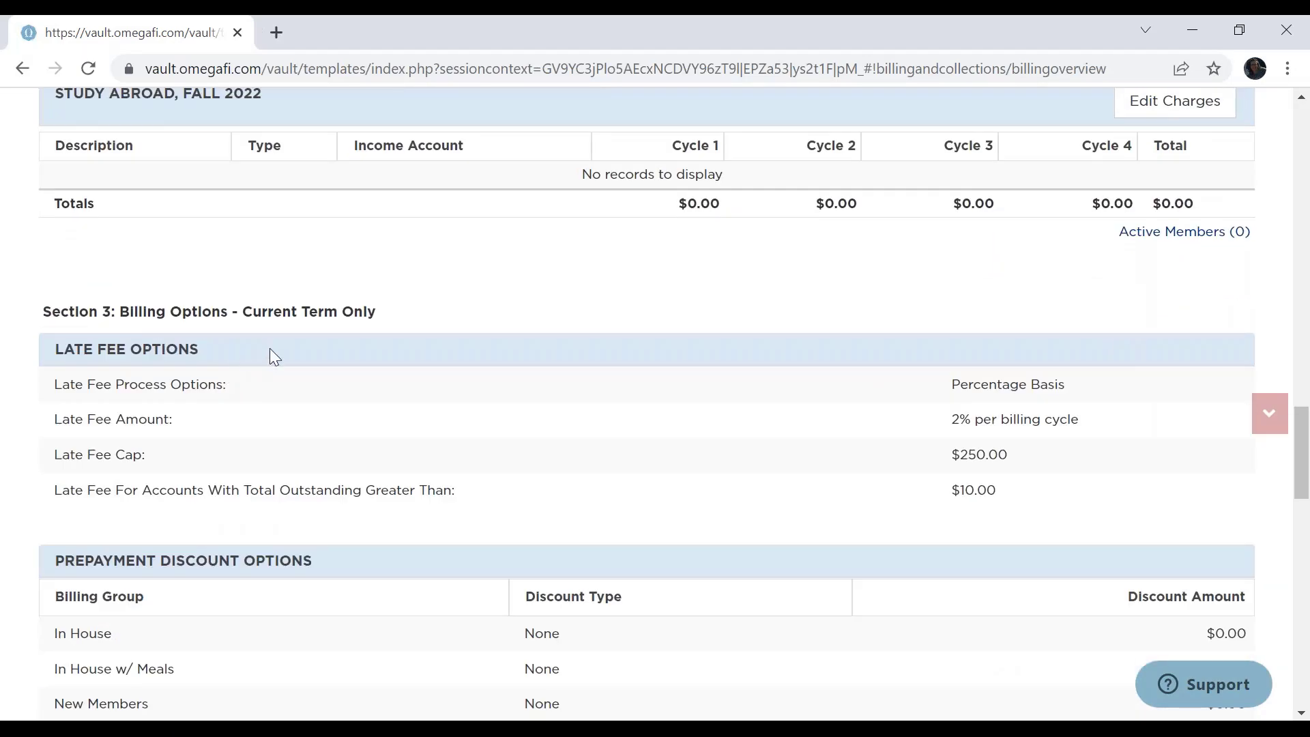
scroll(300, 341, down, 4)
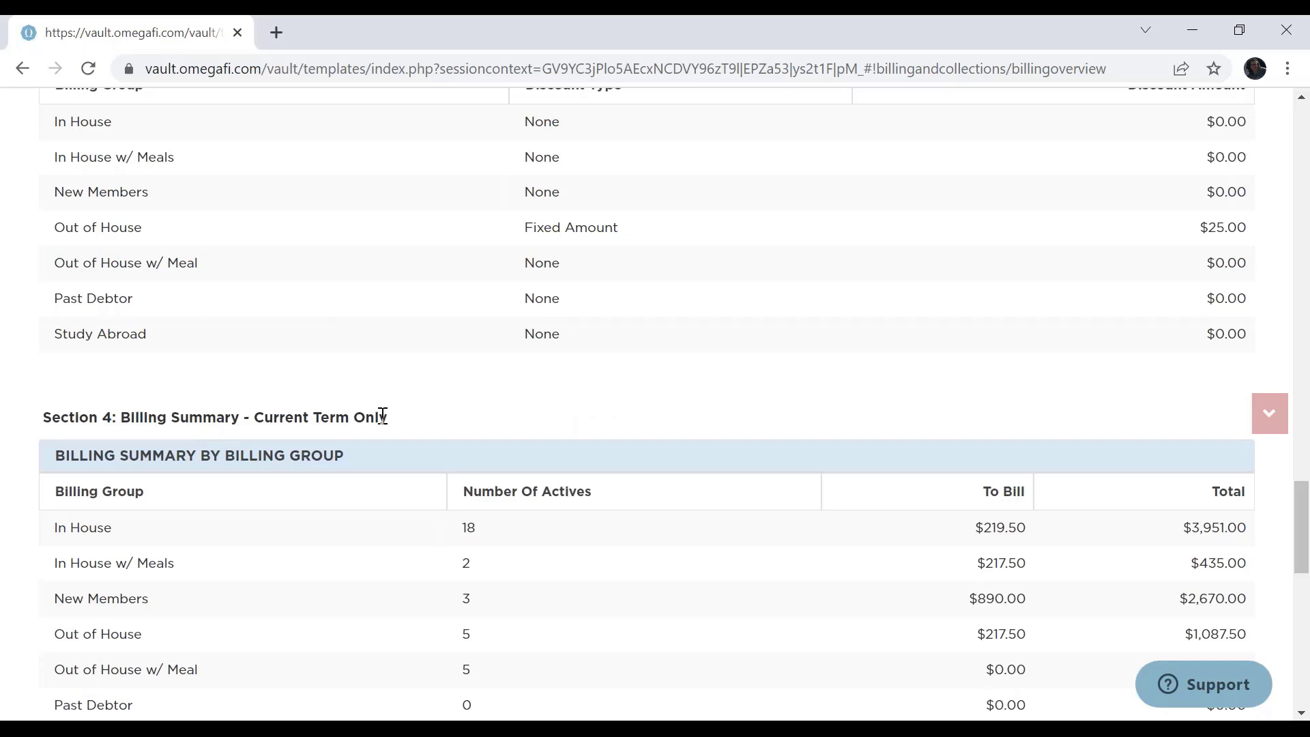
scroll(408, 413, up, 3)
scroll(410, 412, up, 15)
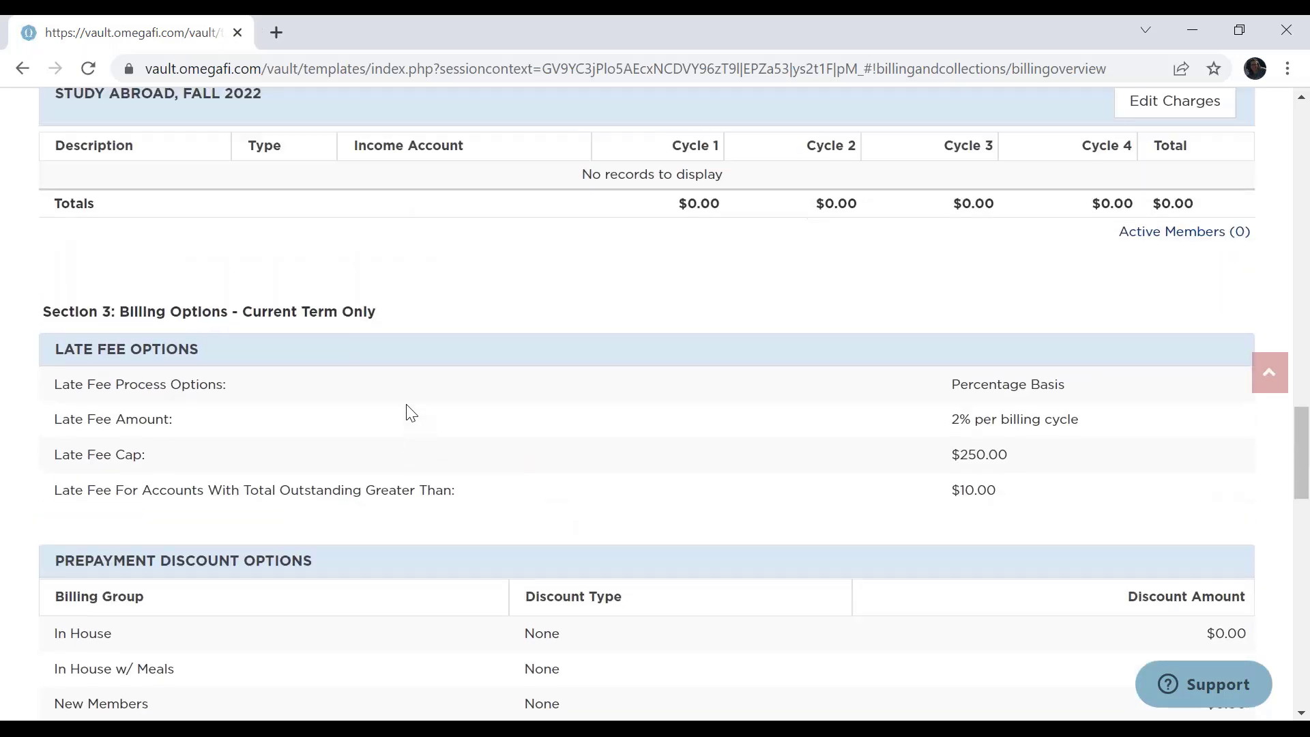
scroll(405, 414, up, 10)
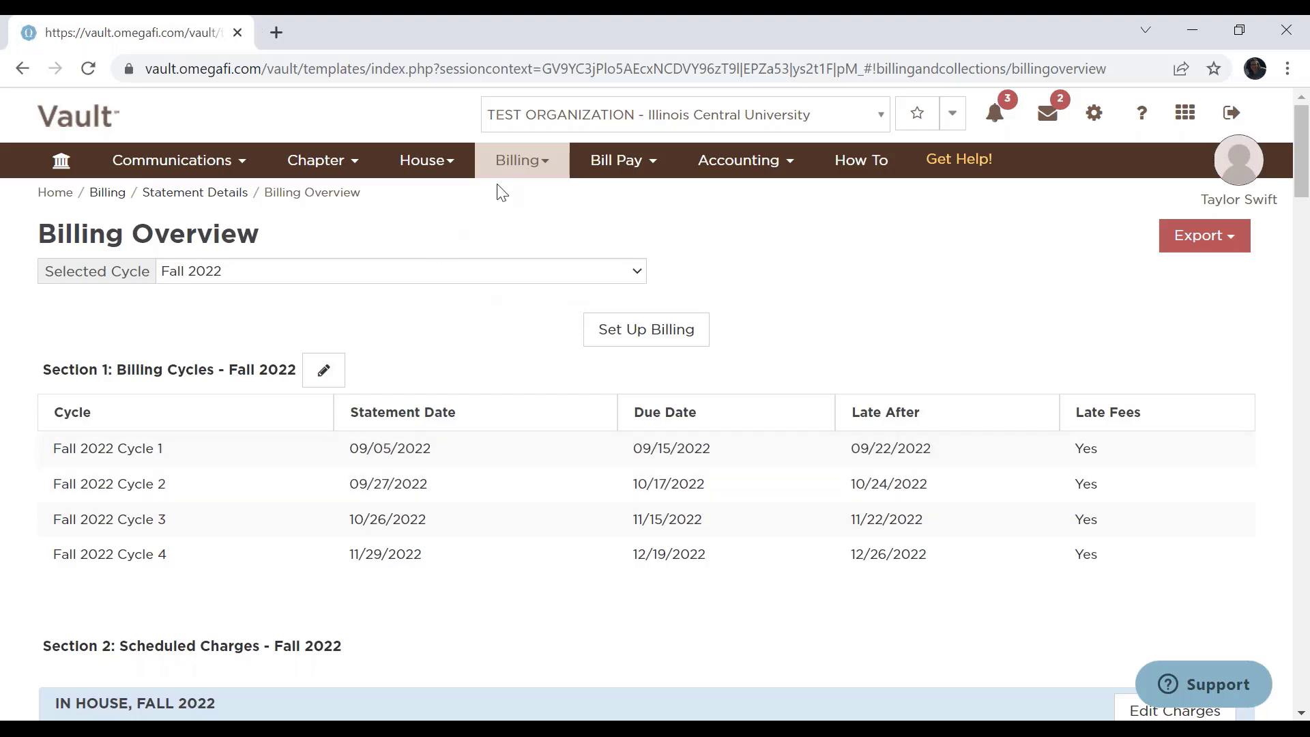
click(515, 170)
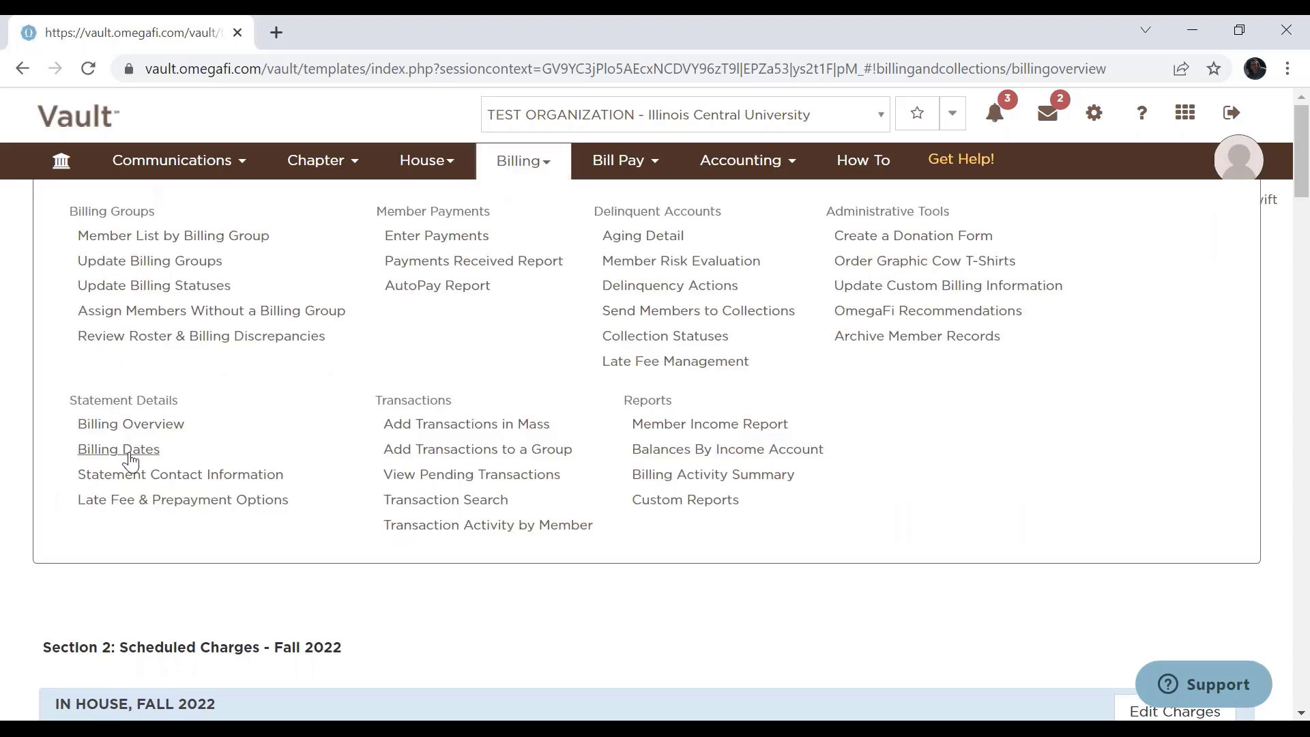
click(522, 165)
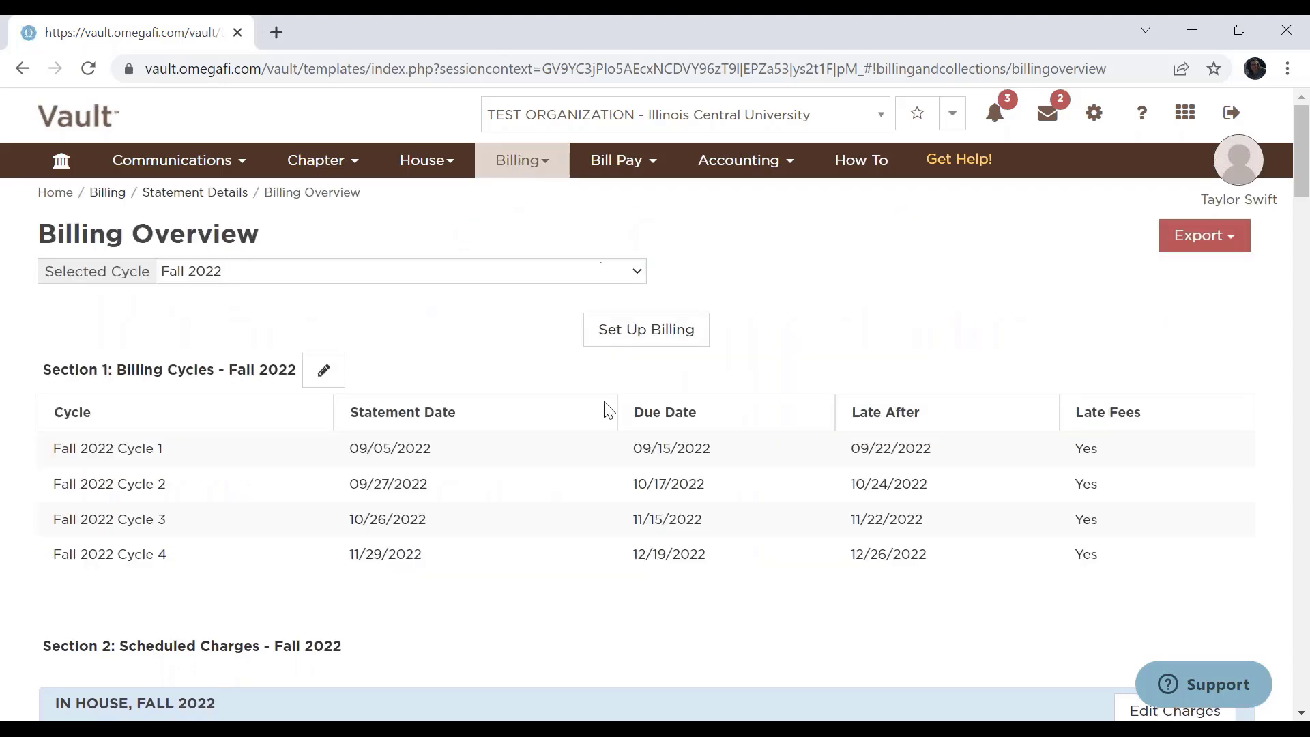
scroll(409, 395, down, 5)
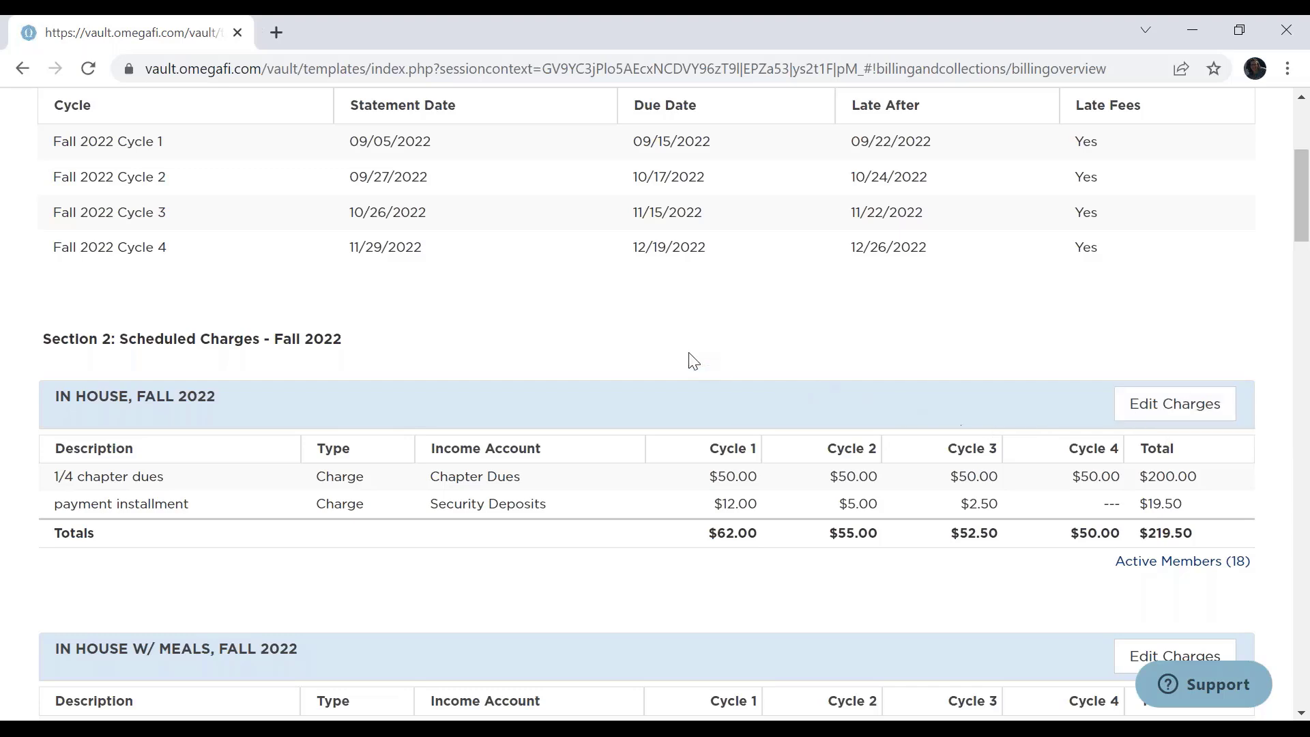
scroll(668, 341, down, 1)
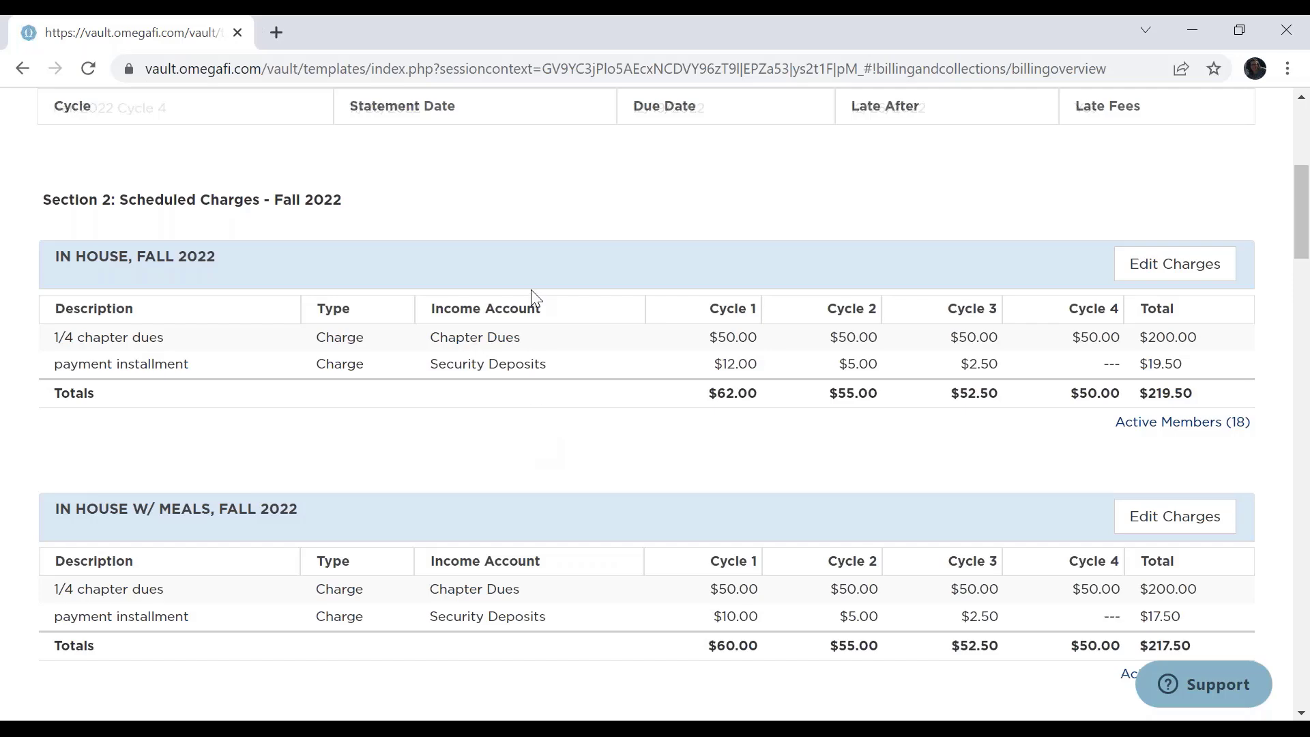
scroll(535, 296, up, 5)
click(533, 171)
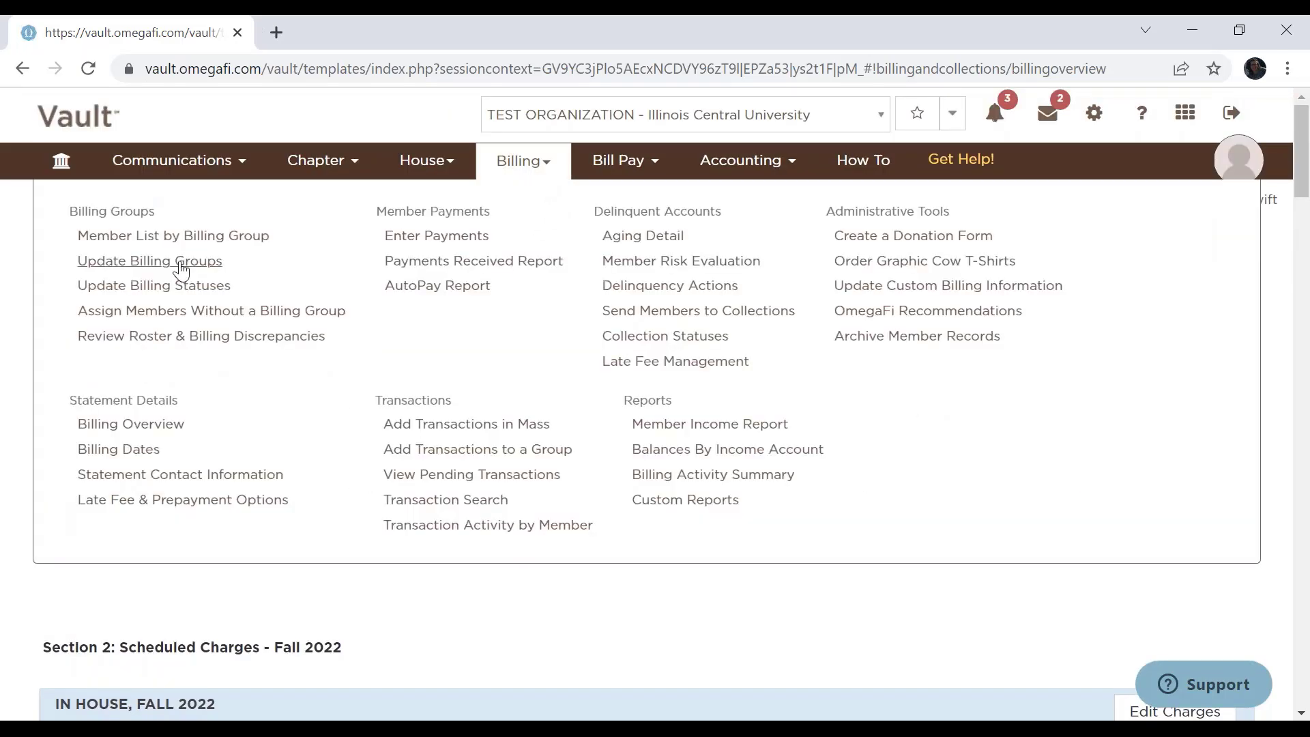
click(538, 167)
Examine each billing group's Fall 2022 charges, the late fee and prepayment discount options, and the billing summaries by group, description and income account.
scroll(696, 374, down, 5)
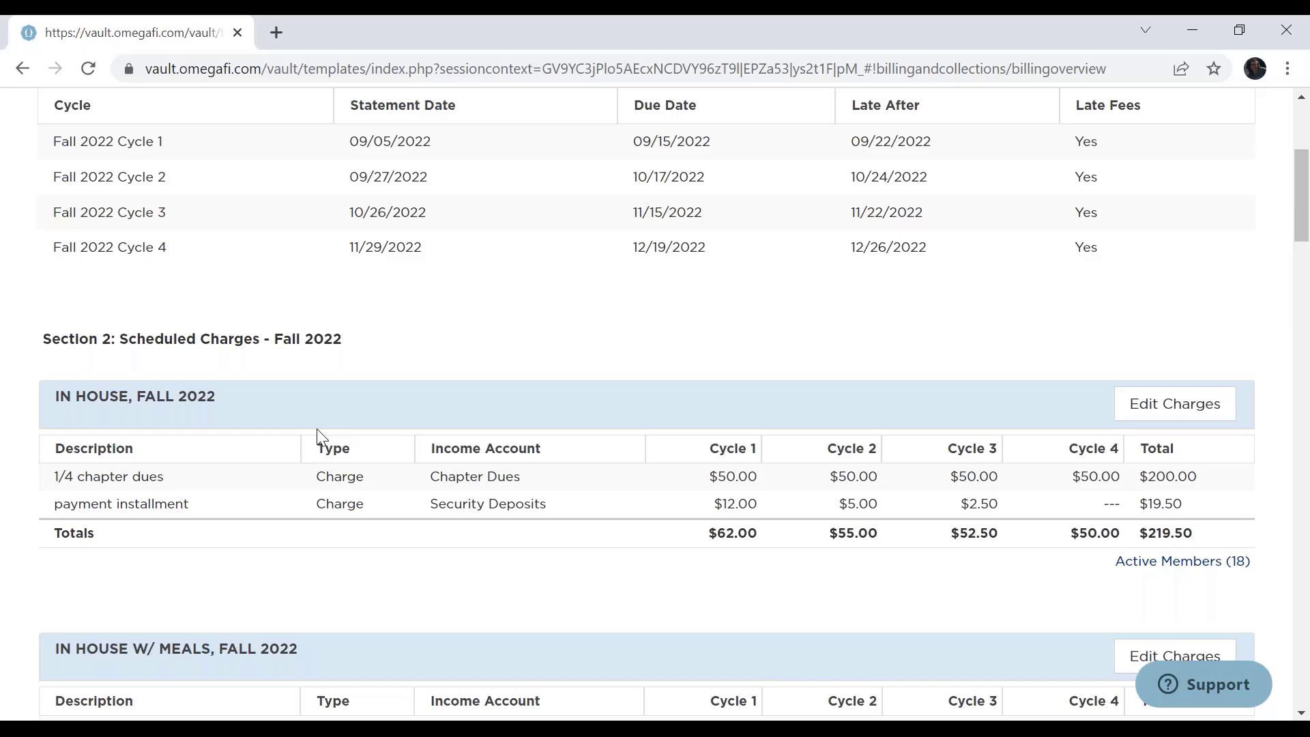
scroll(318, 437, down, 13)
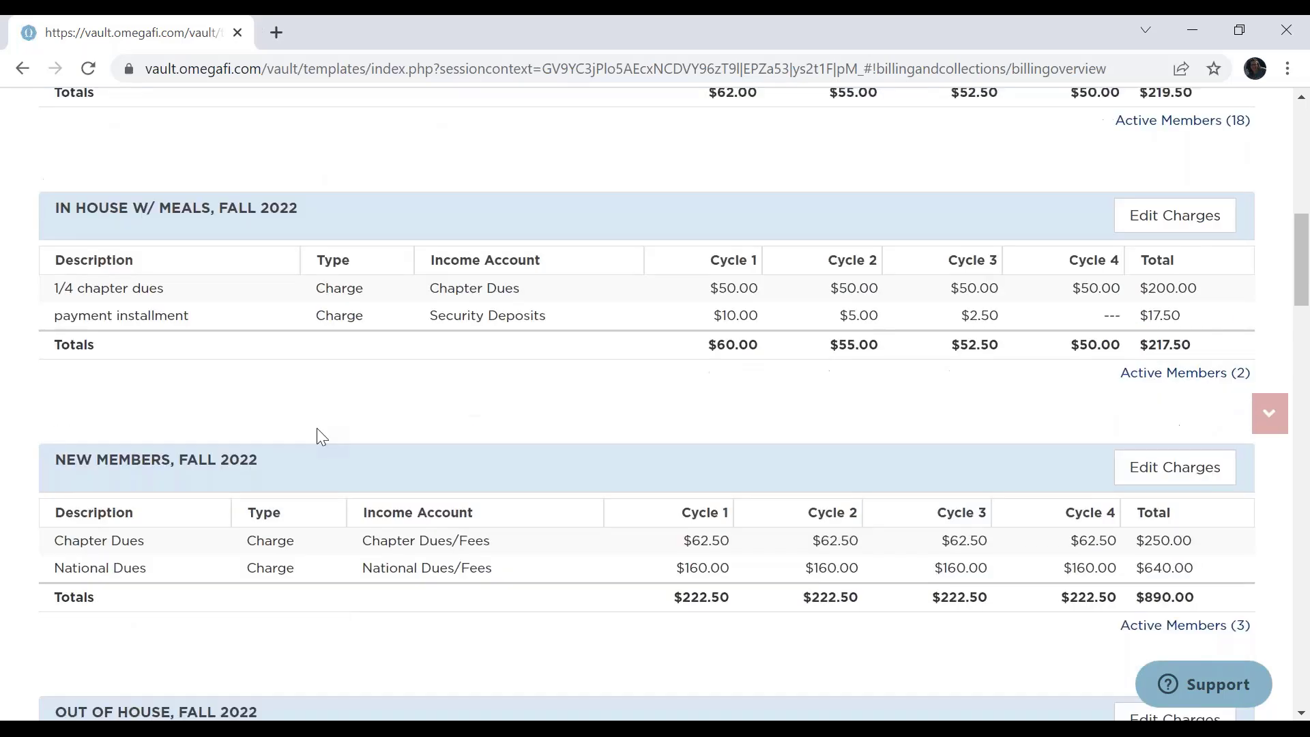
scroll(321, 434, down, 13)
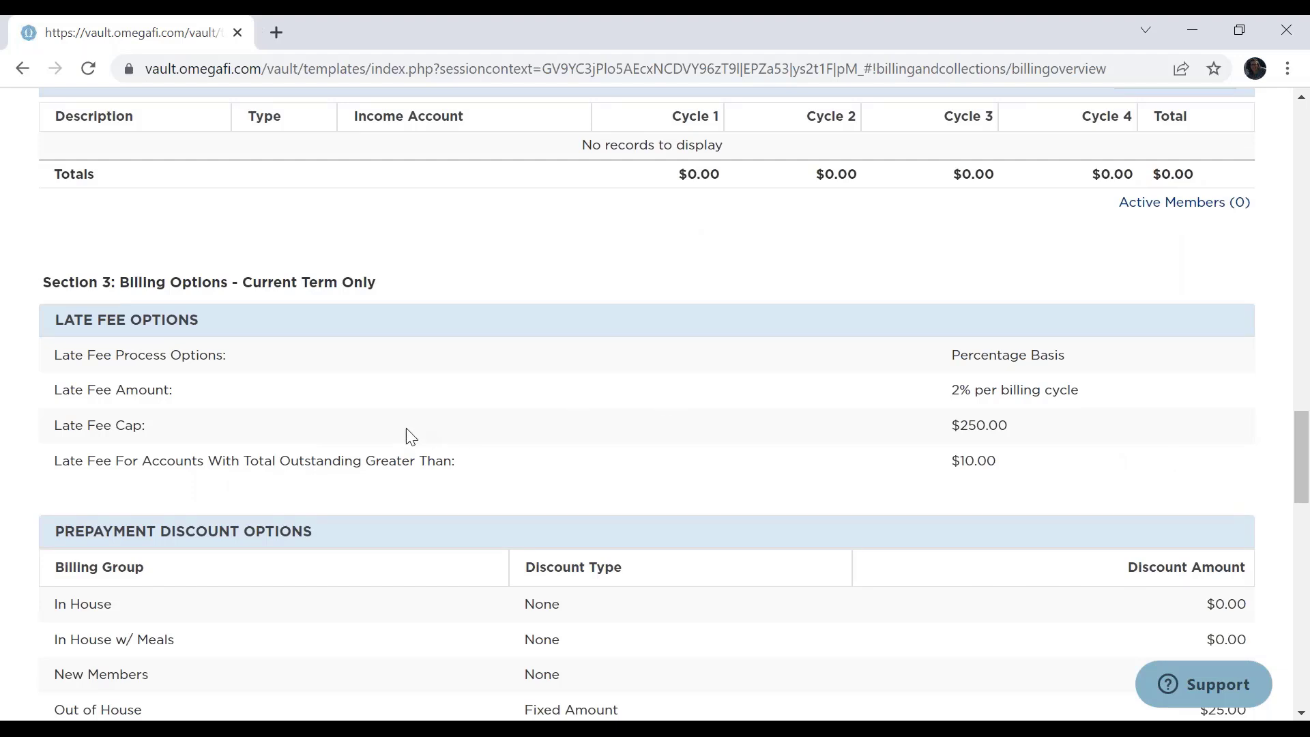
scroll(468, 419, down, 2)
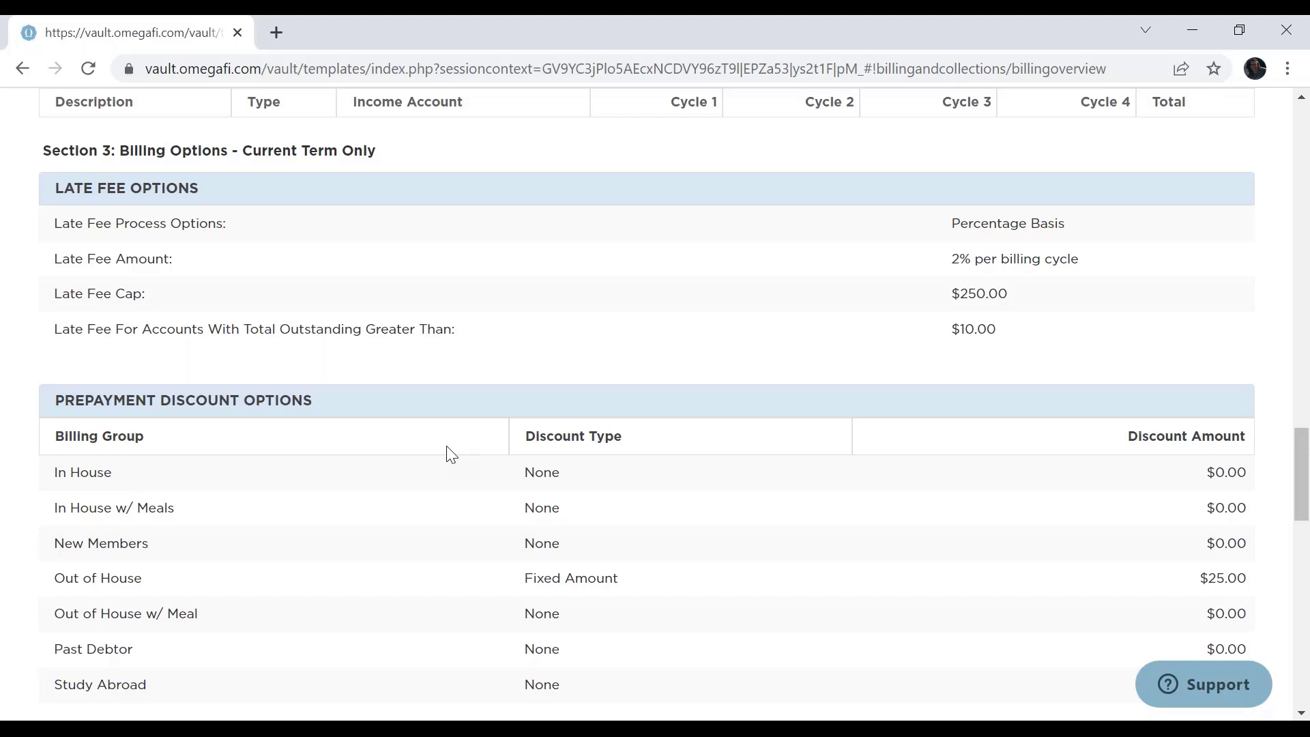
scroll(450, 455, down, 6)
scroll(449, 455, down, 2)
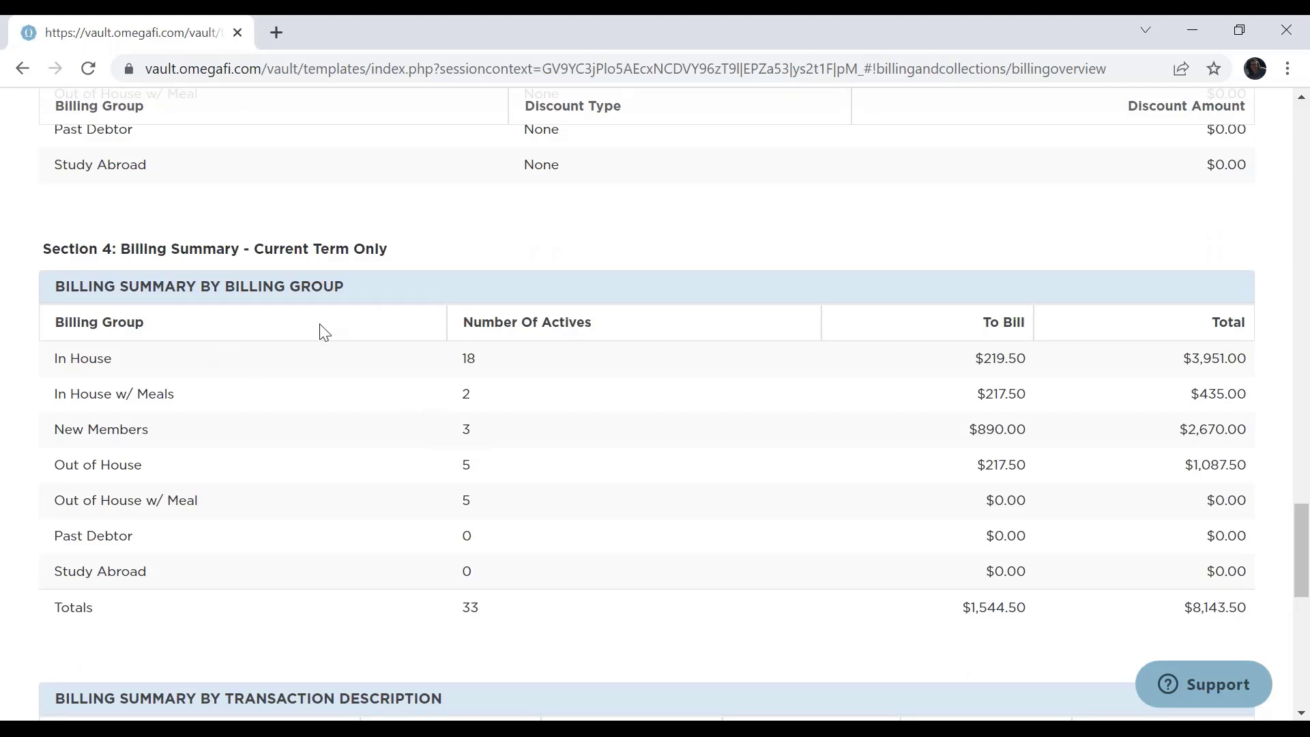
scroll(317, 333, down, 5)
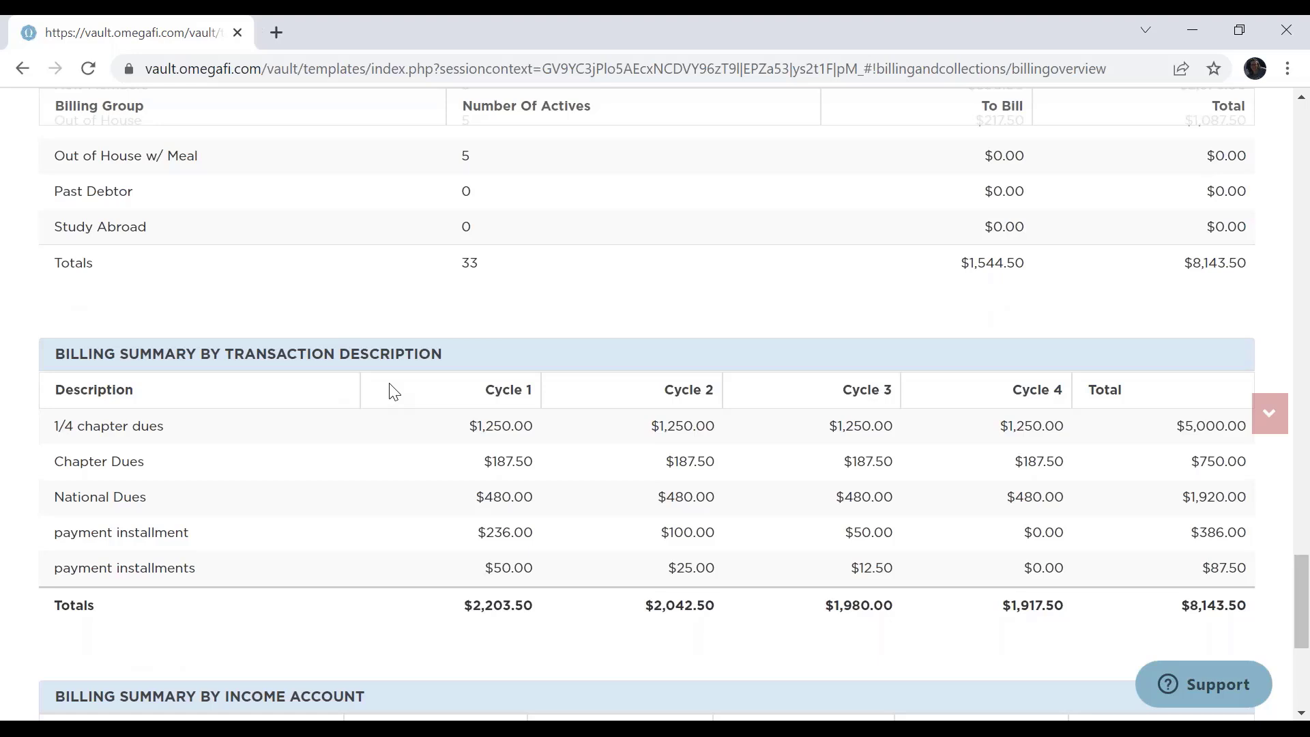
scroll(389, 389, down, 5)
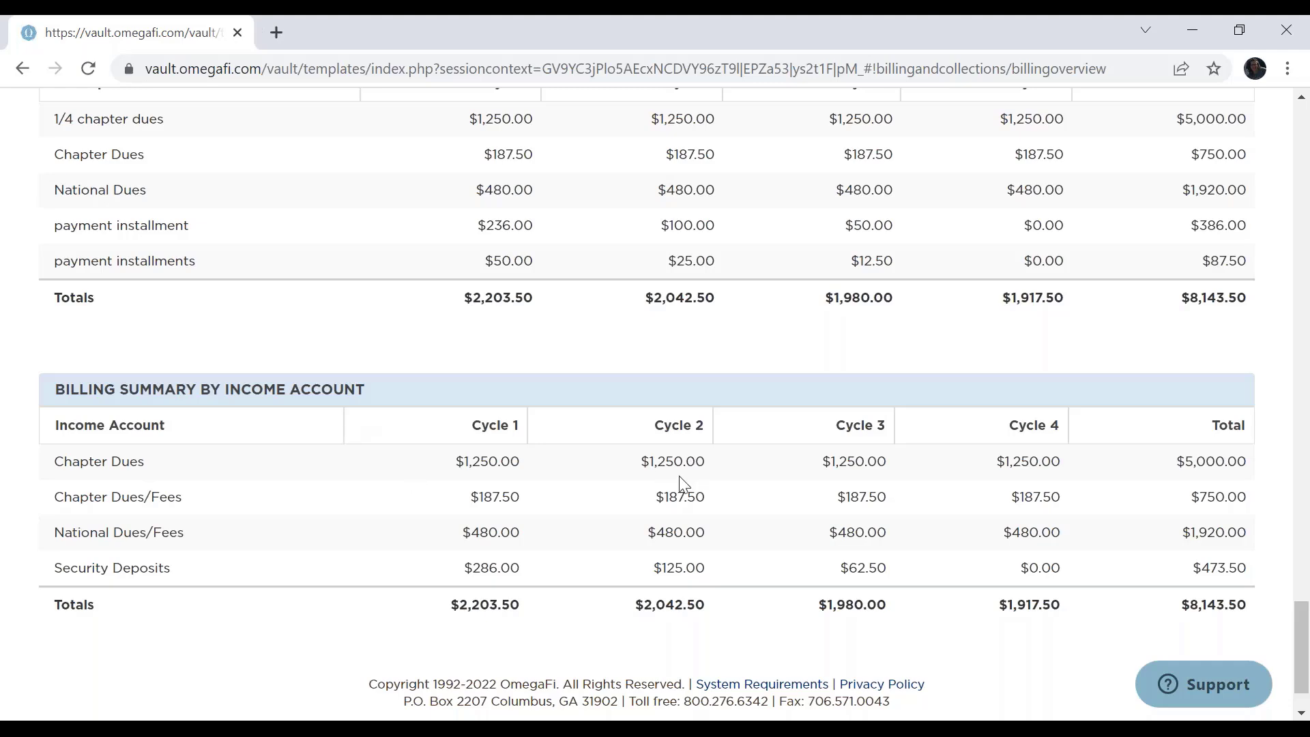
scroll(678, 476, up, 11)
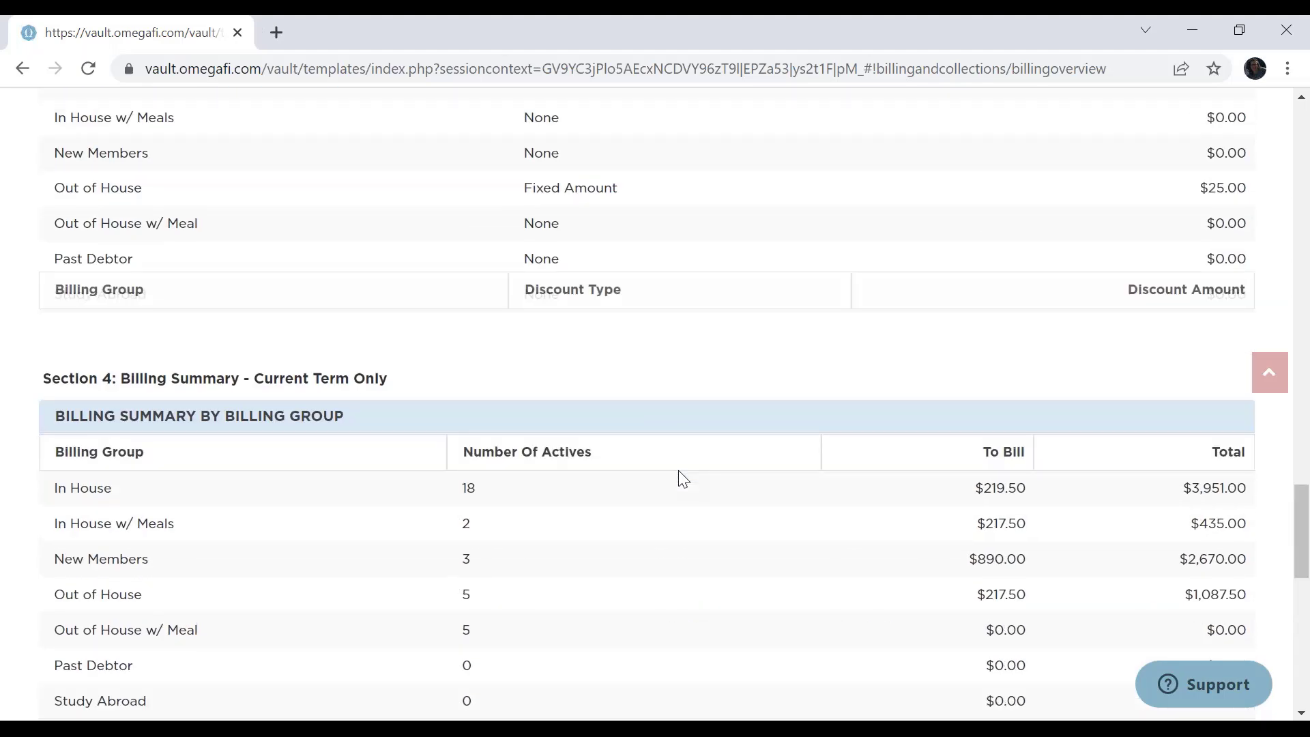
scroll(679, 471, up, 20)
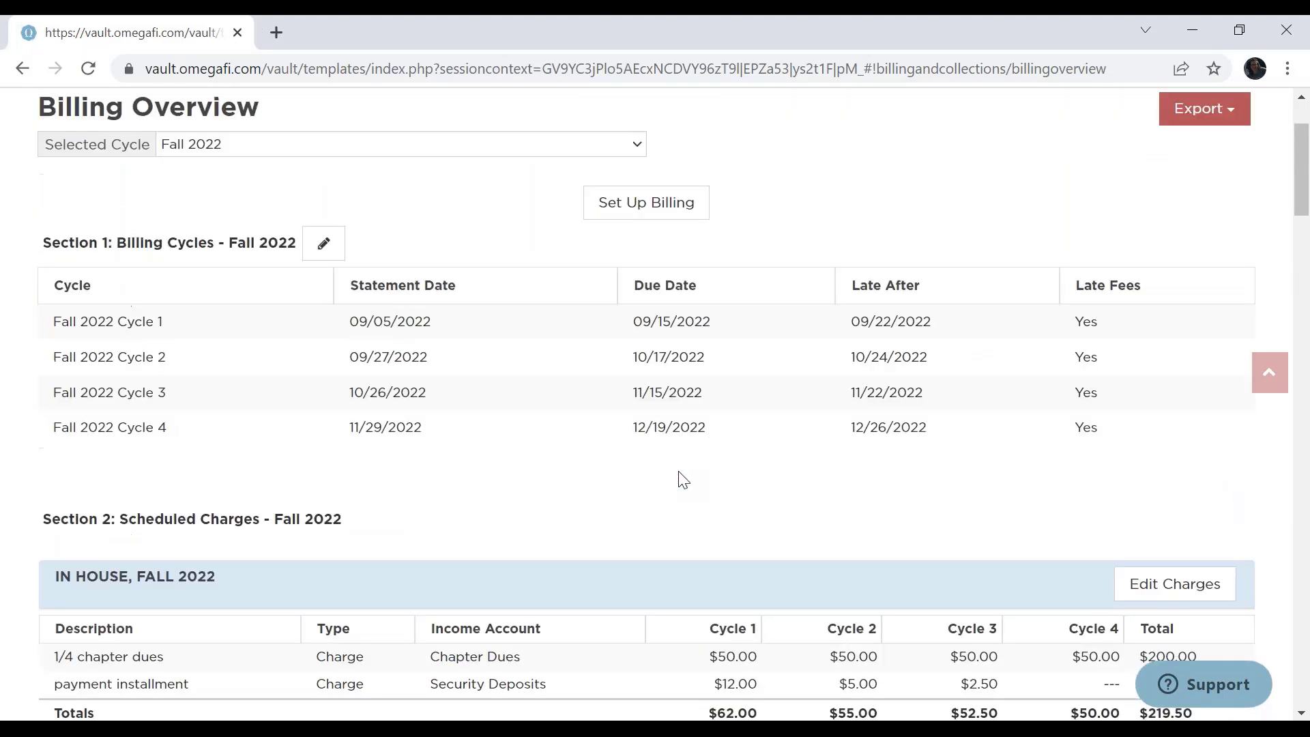
scroll(679, 477, up, 2)
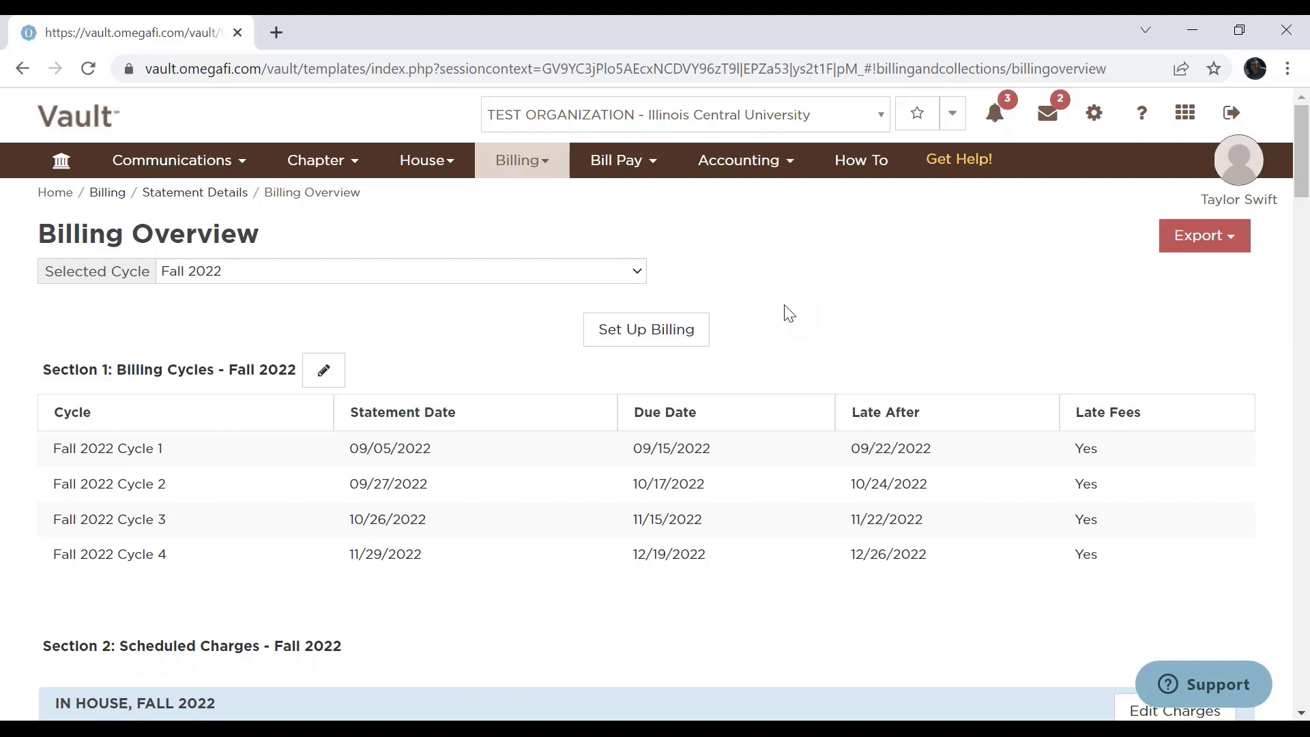
Start a new billing setup for the Summer 2022 term.
click(642, 341)
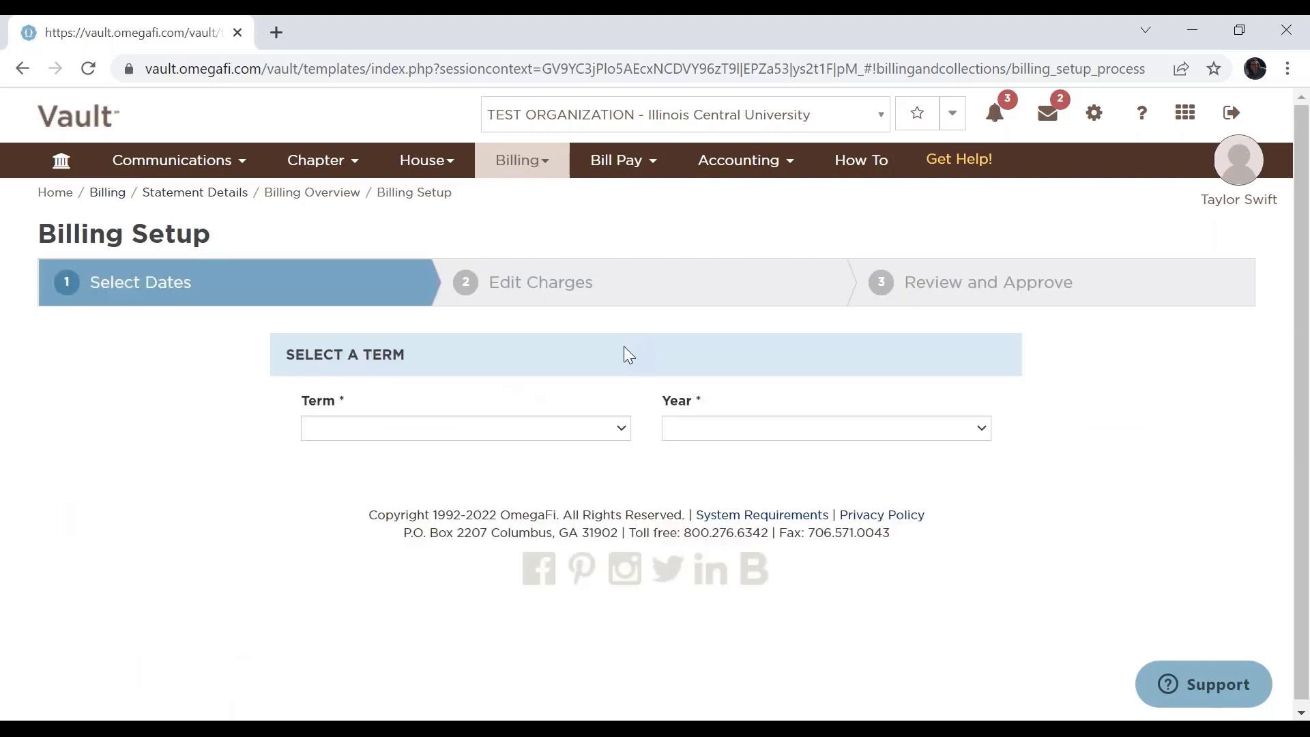
click(620, 428)
click(451, 506)
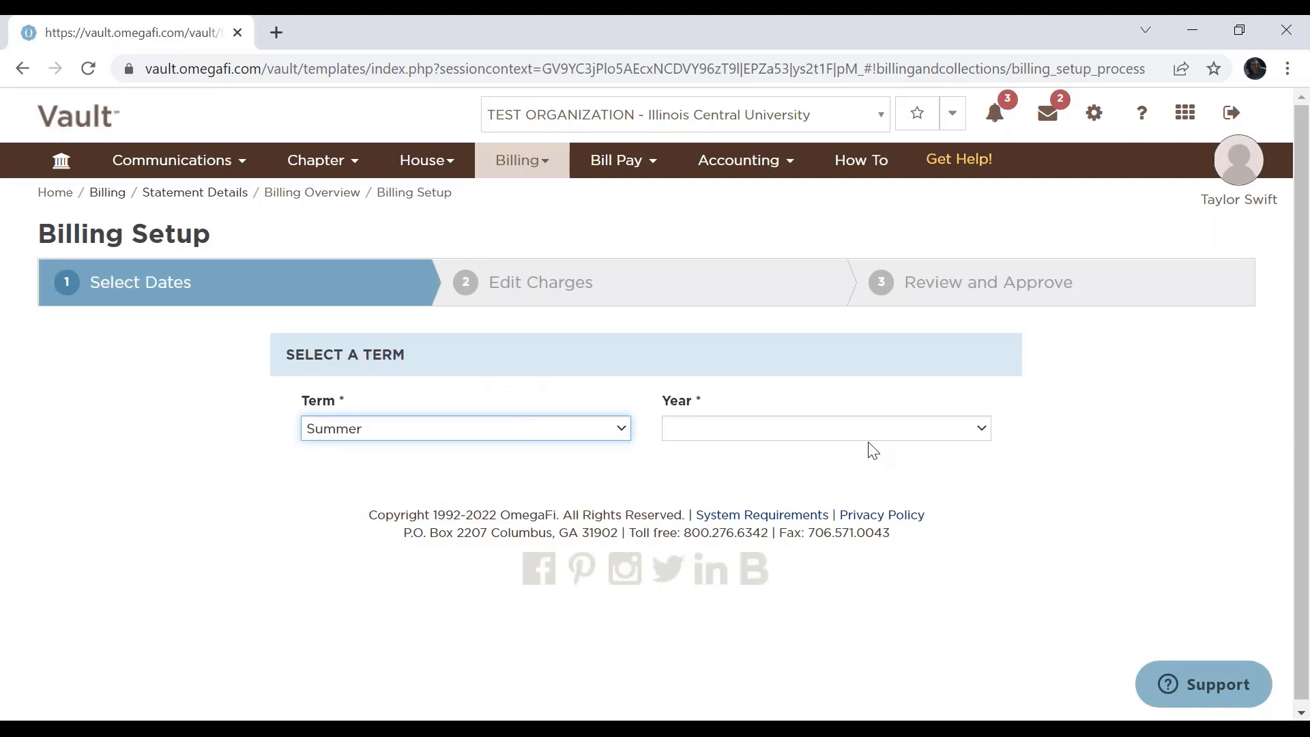
click(898, 429)
click(723, 471)
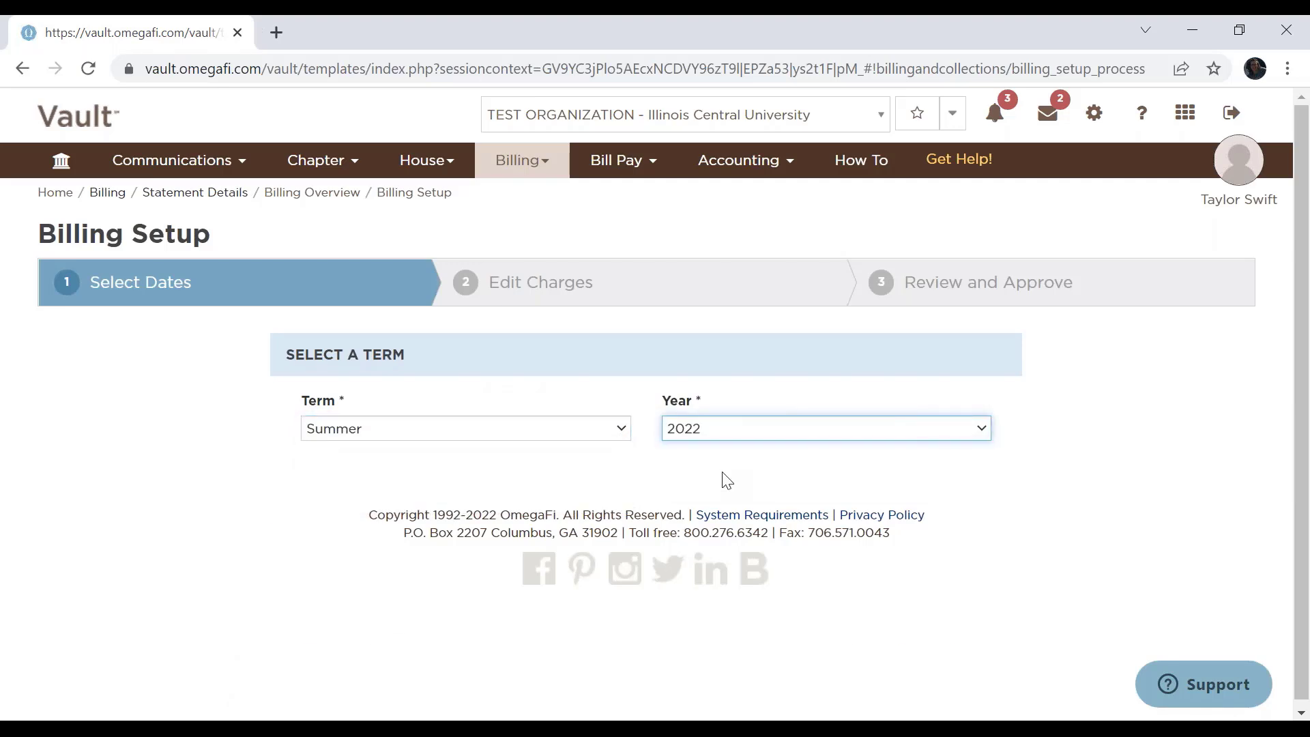
Set the first due date of the Summer 2022 billing cycle to 05/31/2022.
scroll(1127, 395, down, 1)
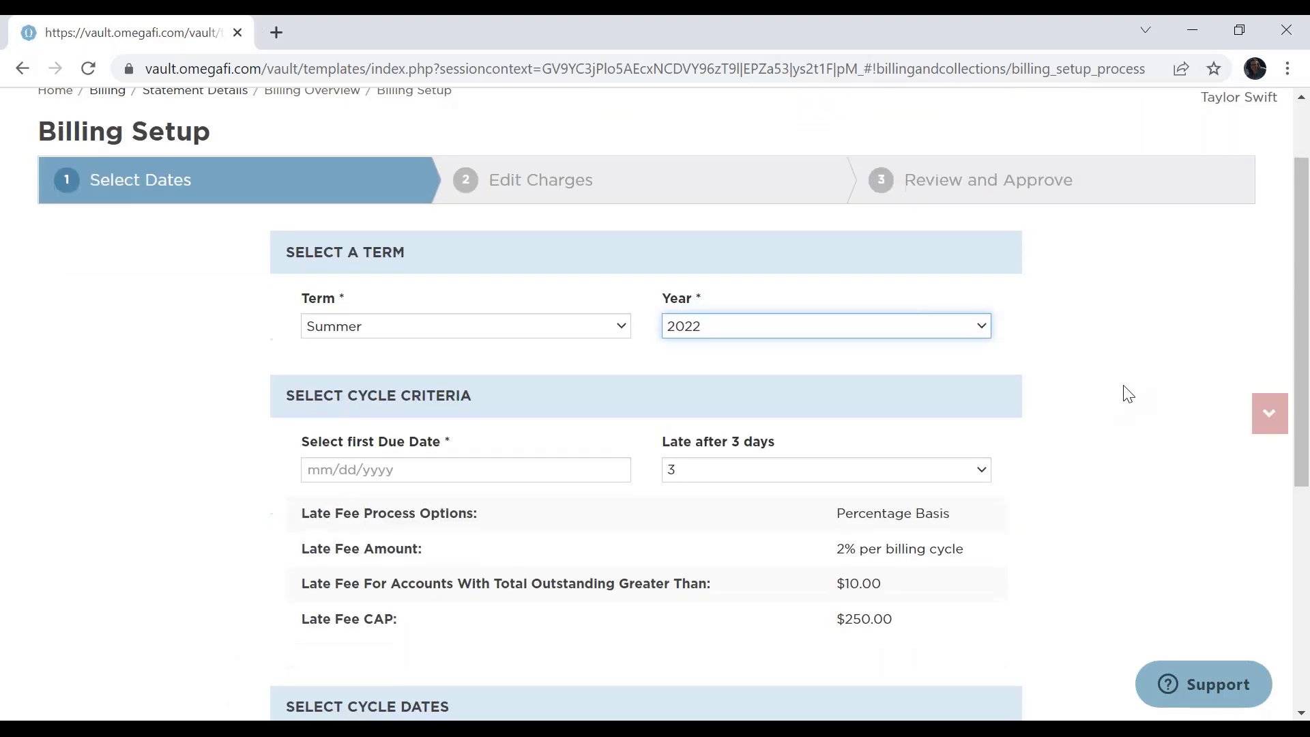
click(516, 465)
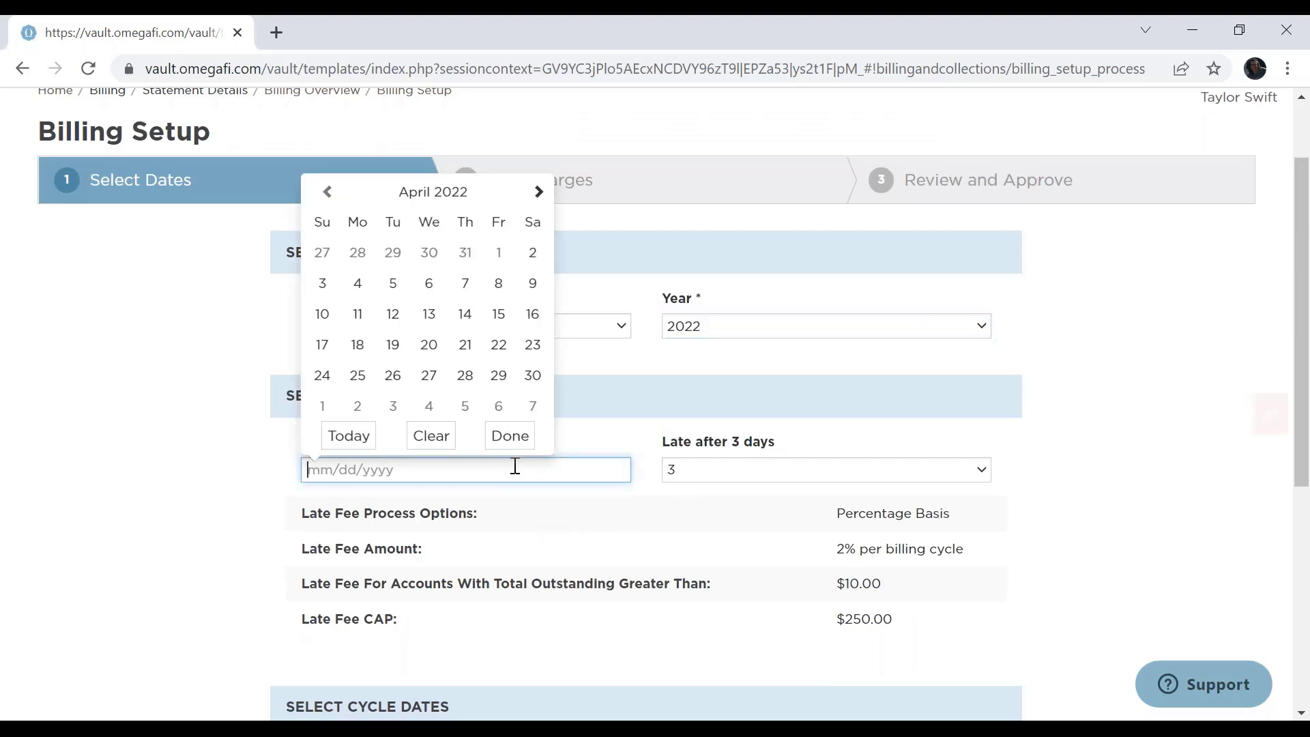
click(539, 192)
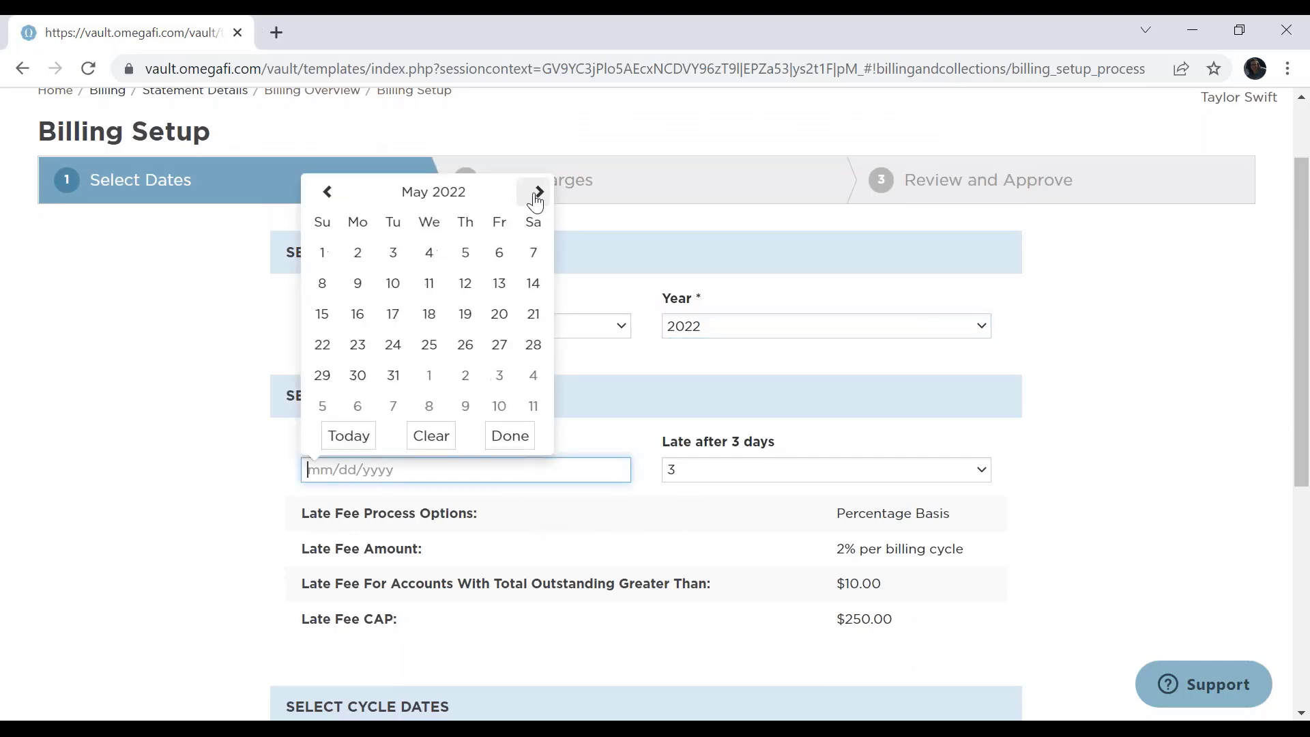
click(393, 375)
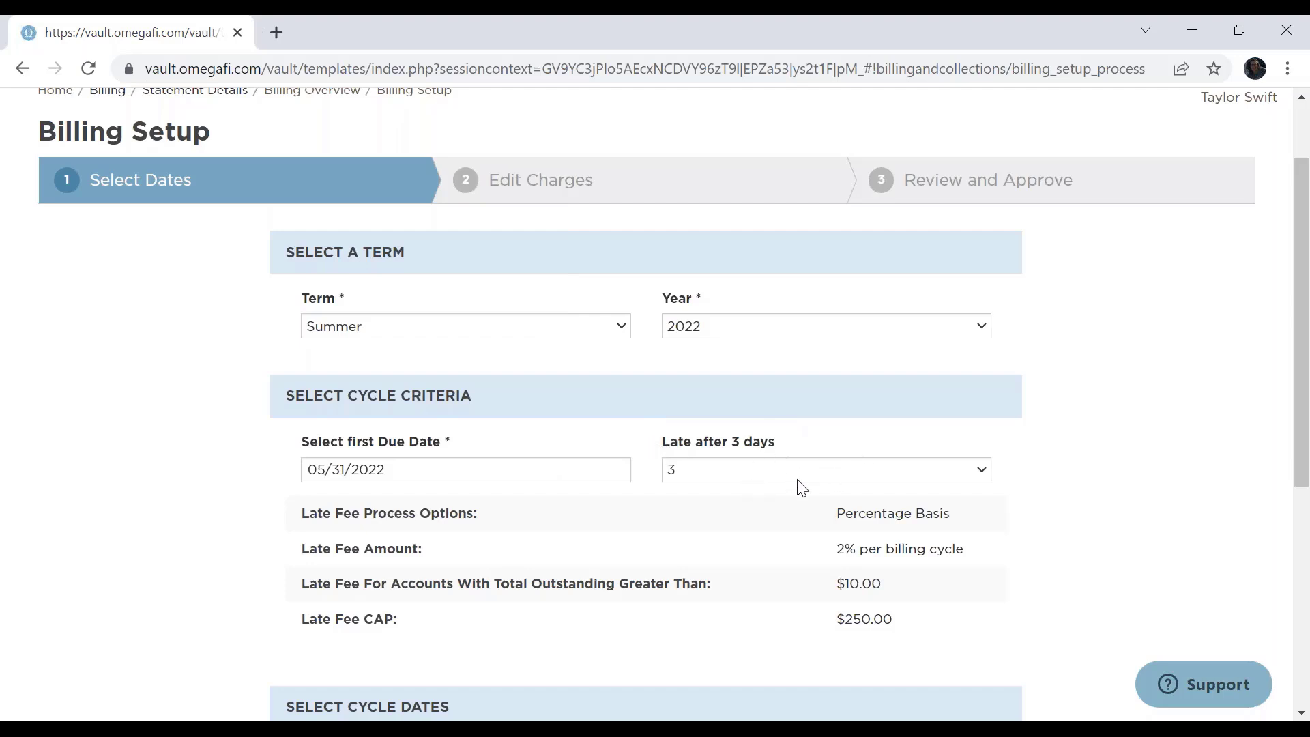
Set the late period to 3 days after the due date and accept the Summer 2022 cycle dates with late fees enabled.
click(775, 479)
click(786, 525)
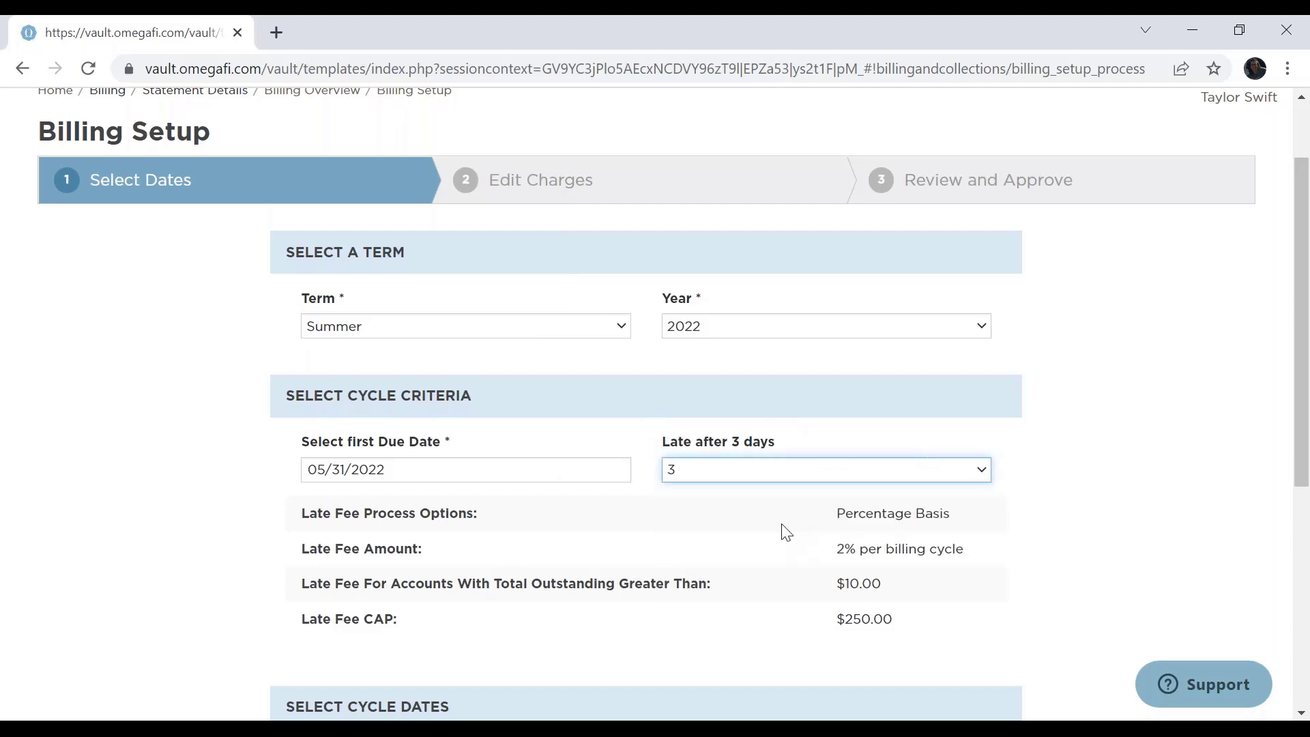
scroll(1049, 440, down, 3)
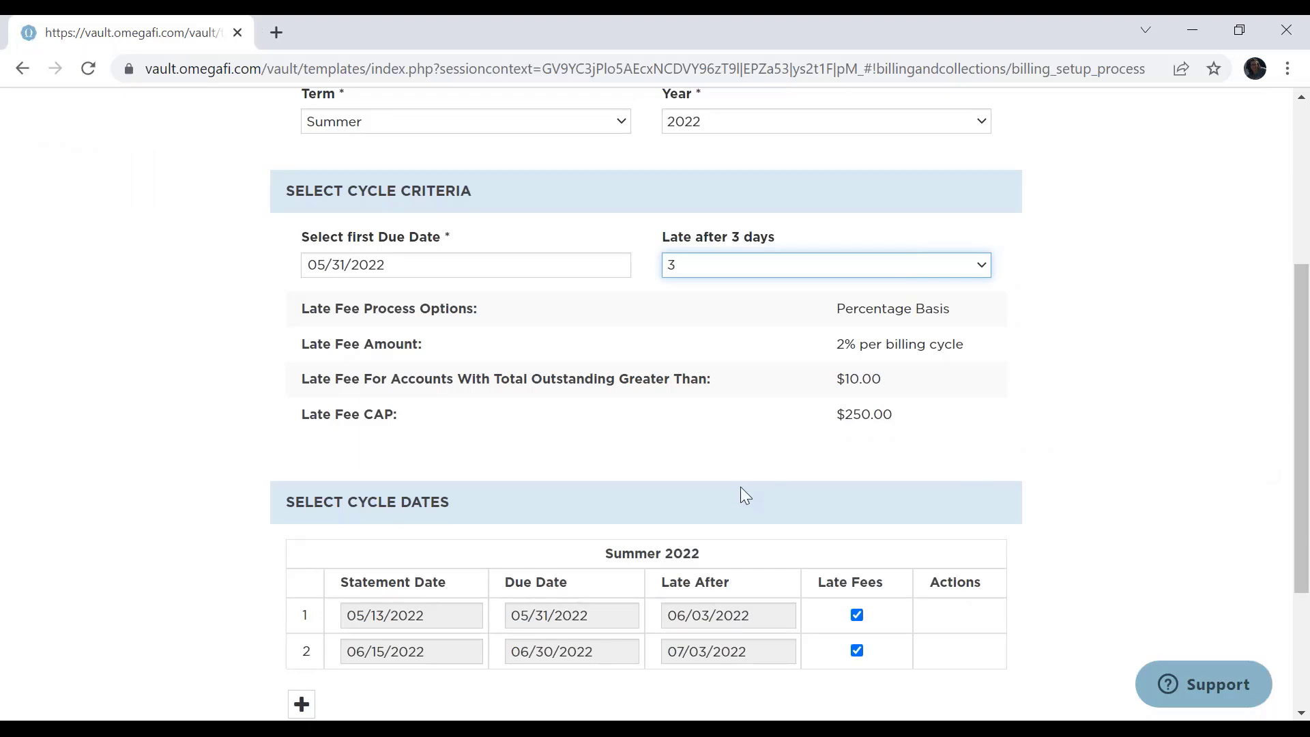
scroll(1155, 377, down, 3)
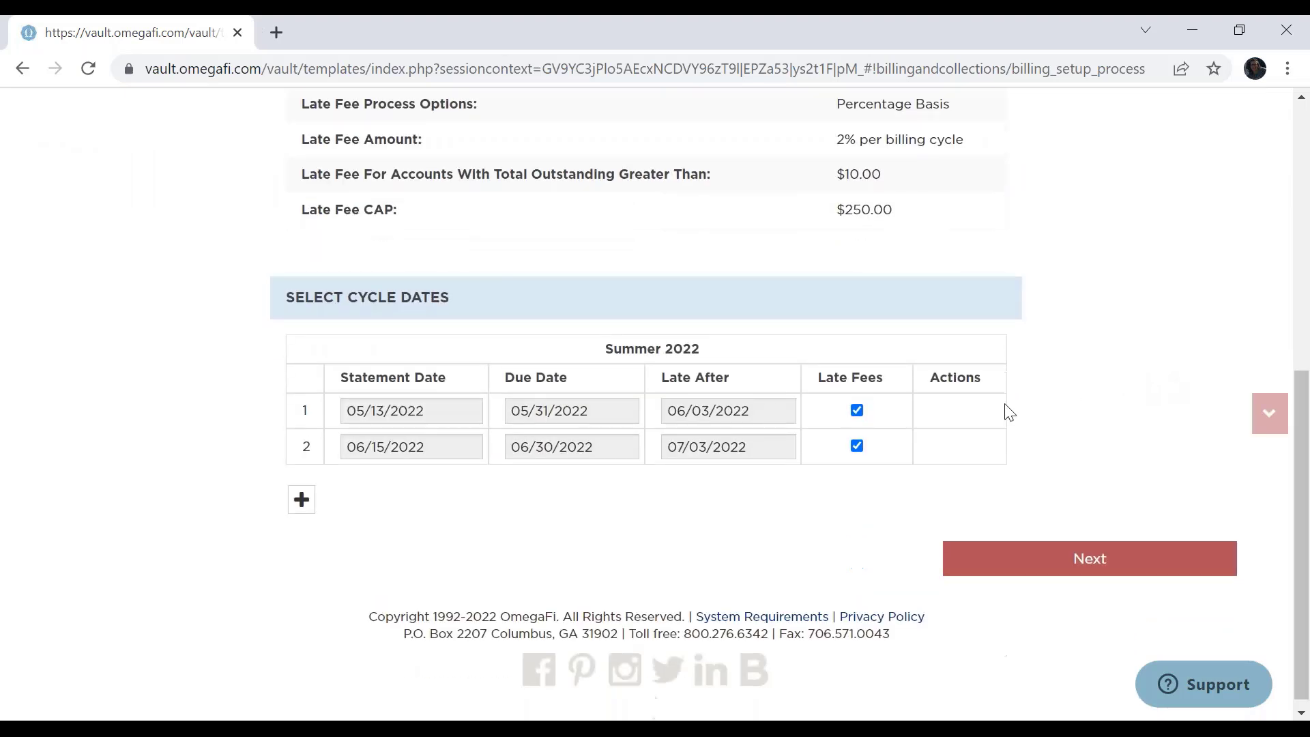
click(1094, 571)
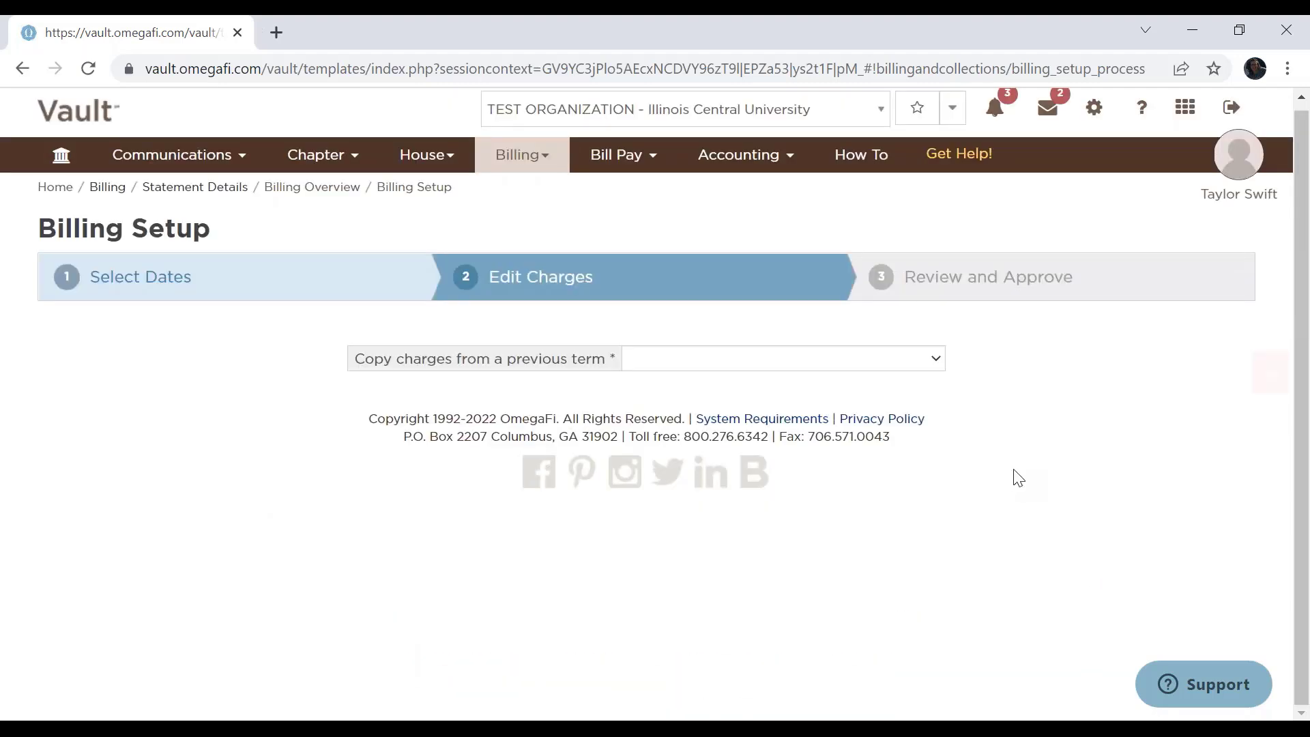
Copy the charges from Fall 2022 into the Summer 2022 setup and review the billing groups' charges.
click(918, 361)
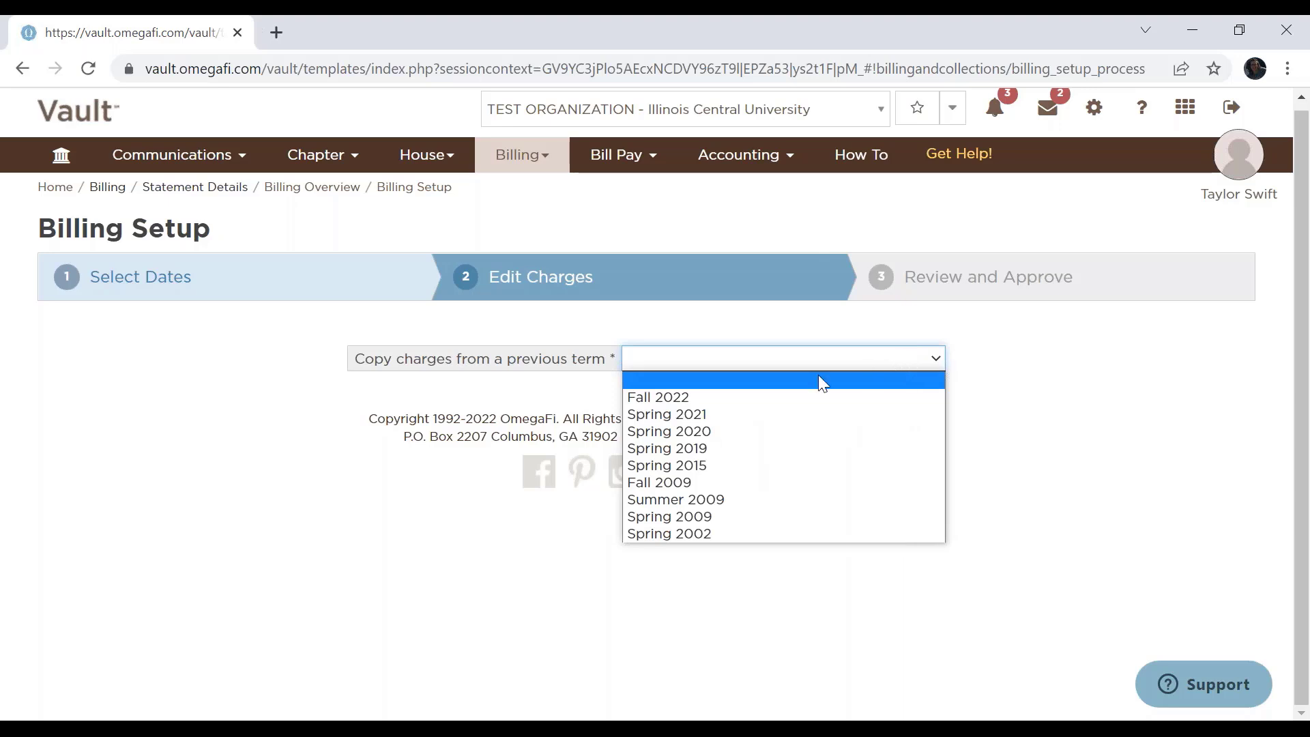
click(692, 398)
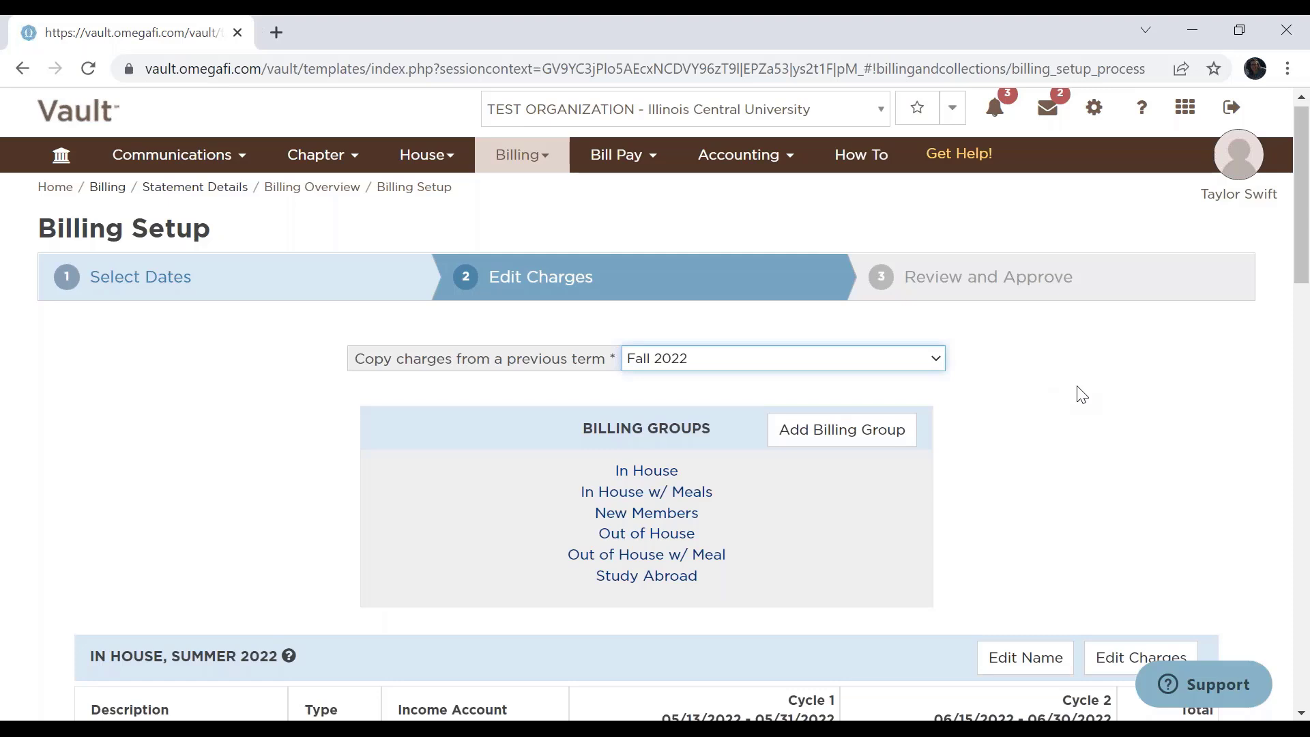
scroll(1082, 395, down, 1)
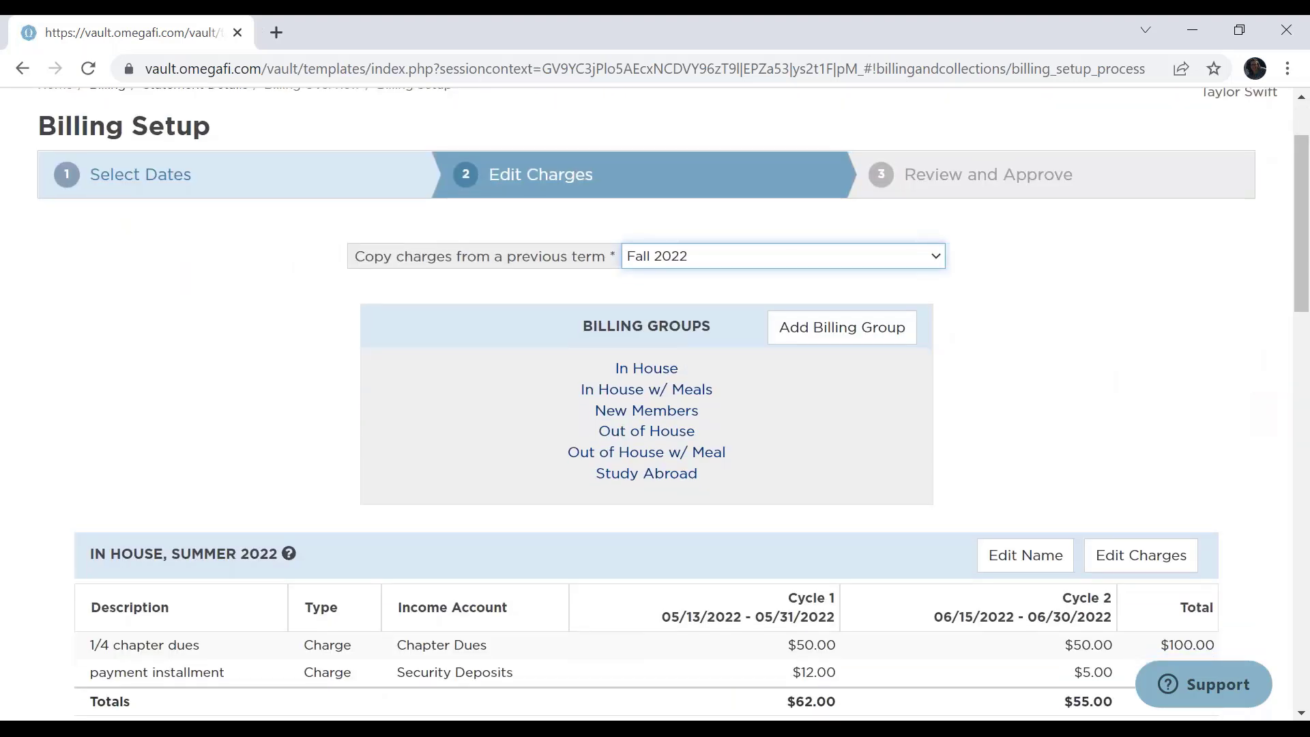
scroll(478, 615, down, 5)
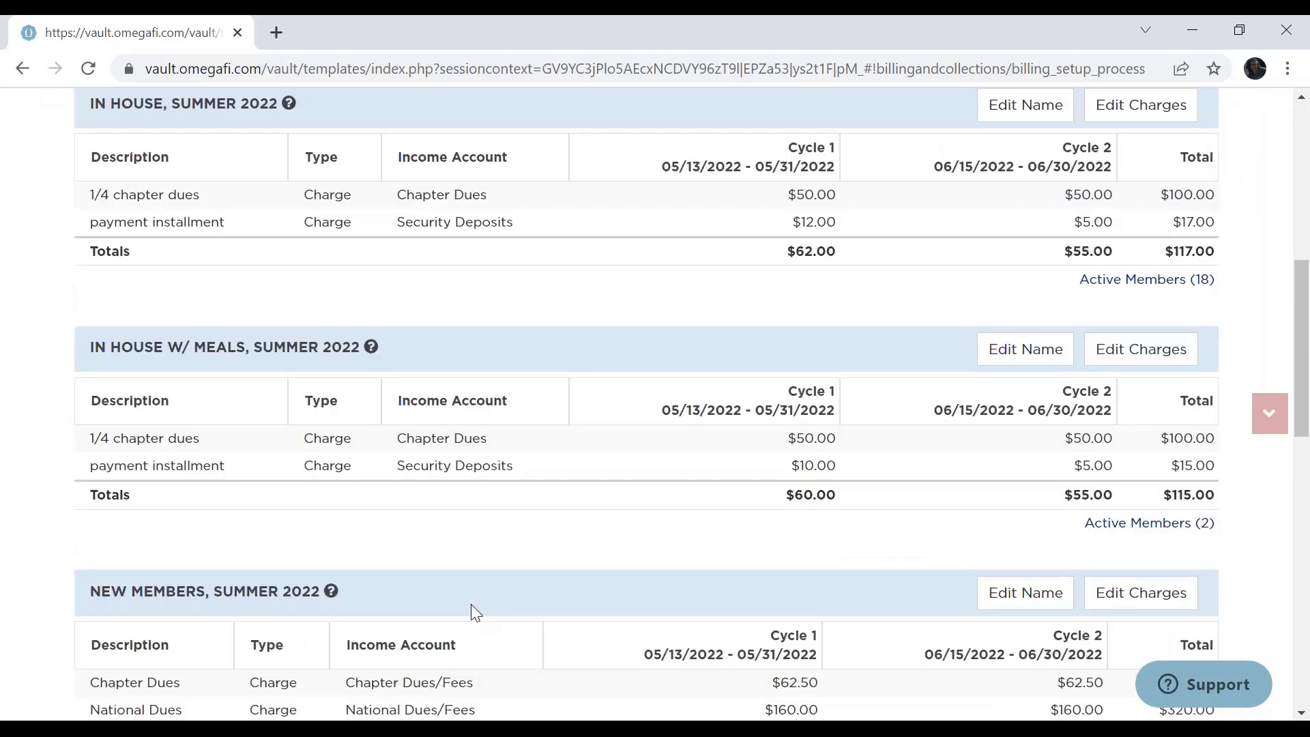
scroll(472, 605, down, 1)
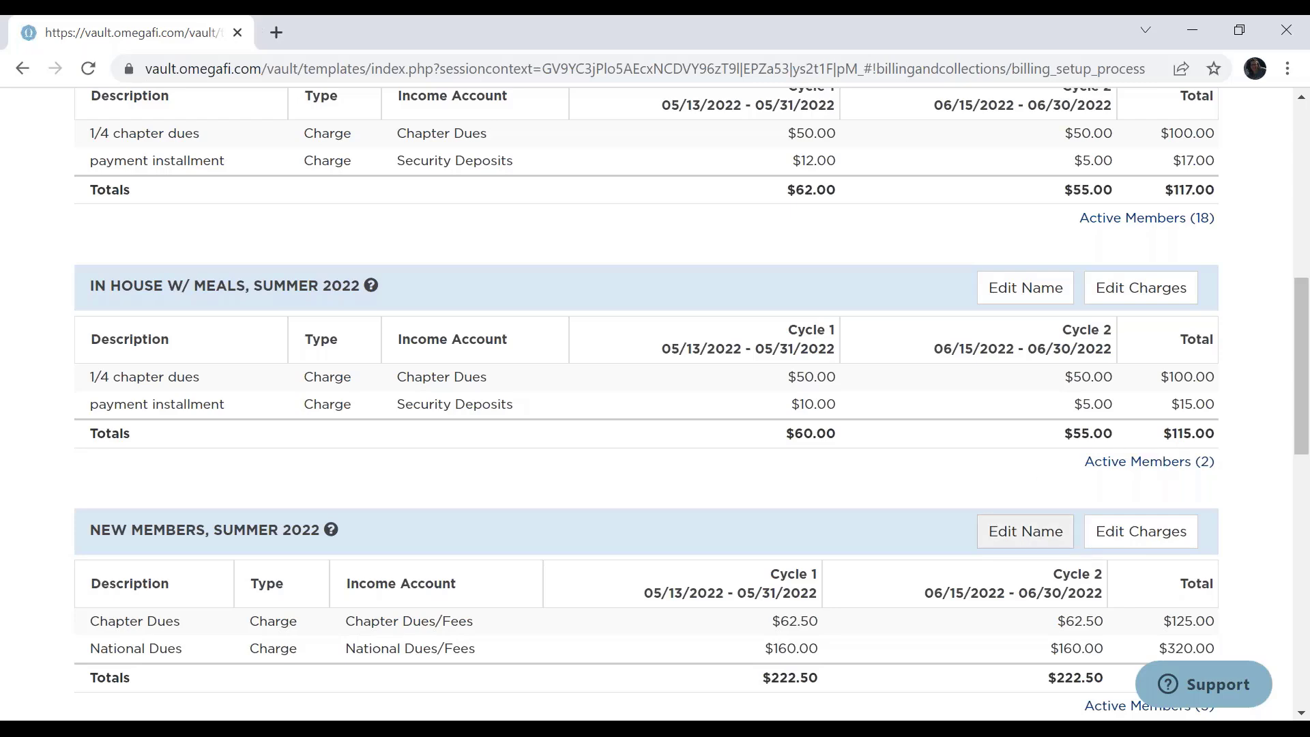
Open the In House group's Summer 2022 charges for editing, review the previous terms' charges and save the charges as they are.
scroll(975, 501, up, 5)
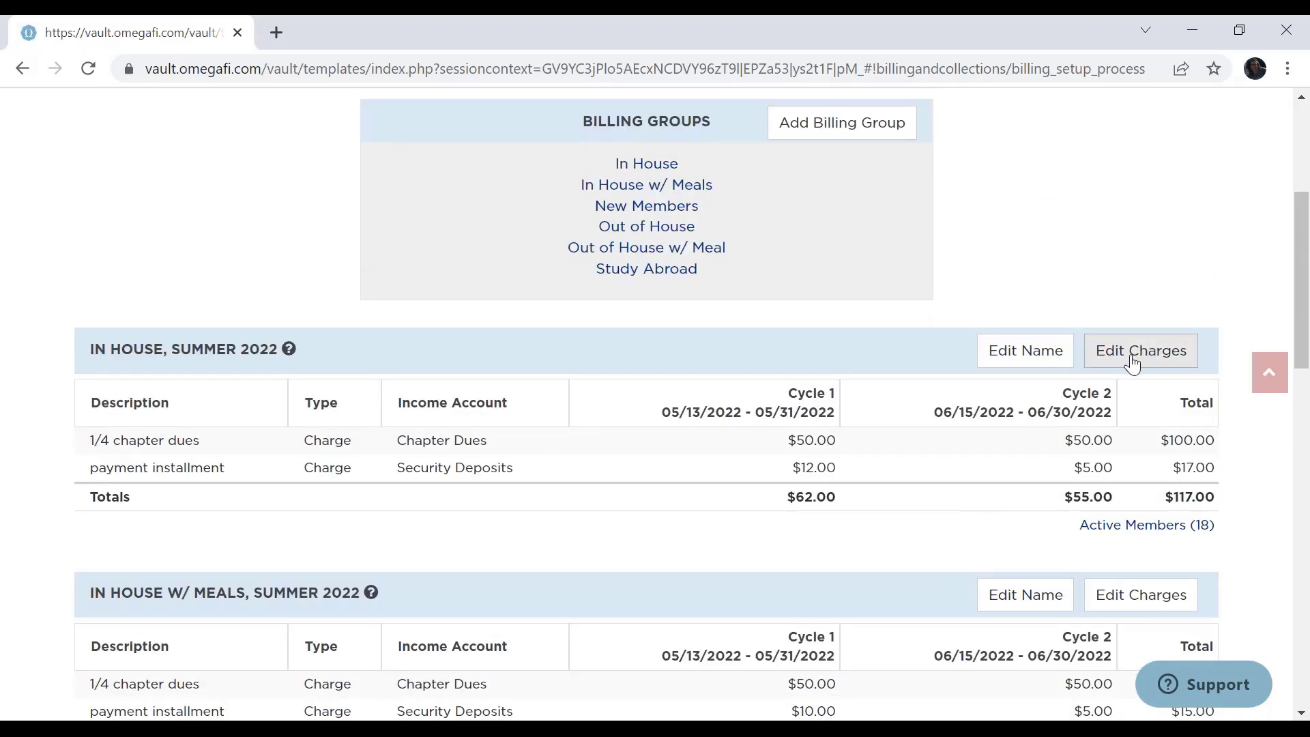
click(1133, 350)
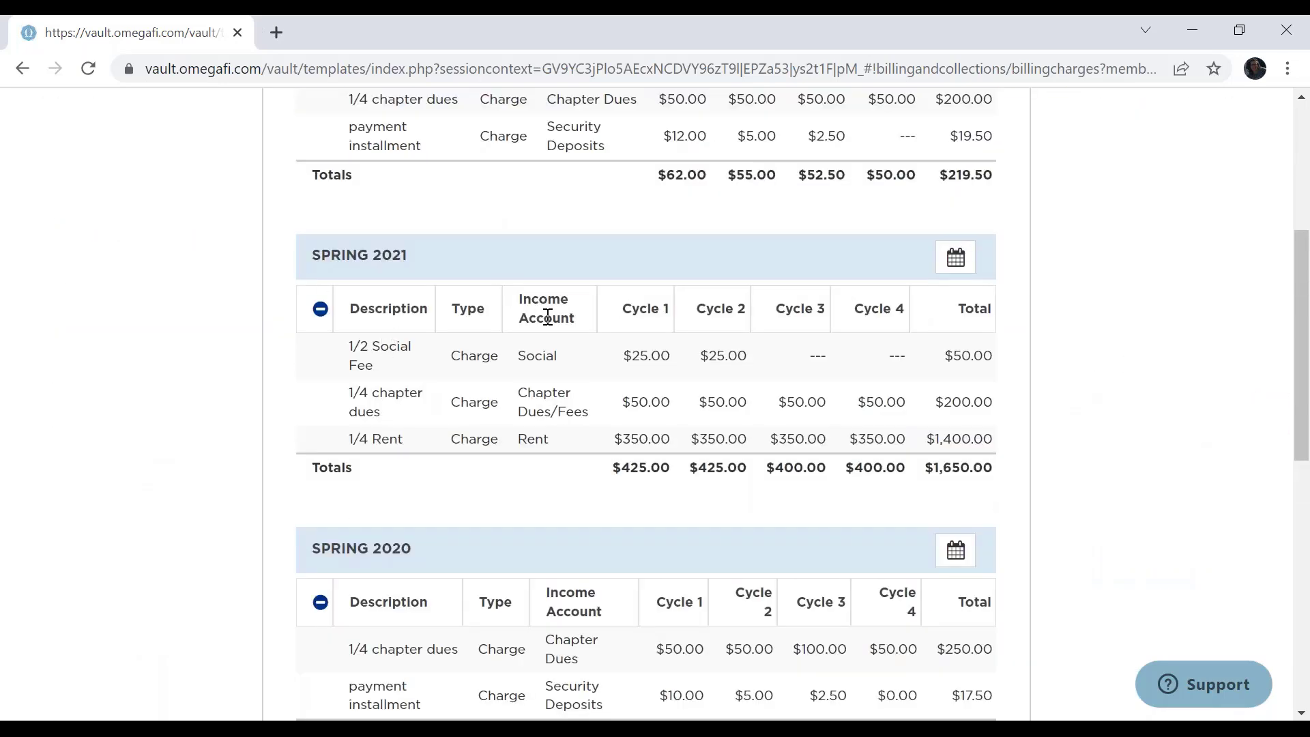
scroll(550, 320, down, 5)
scroll(550, 319, down, 4)
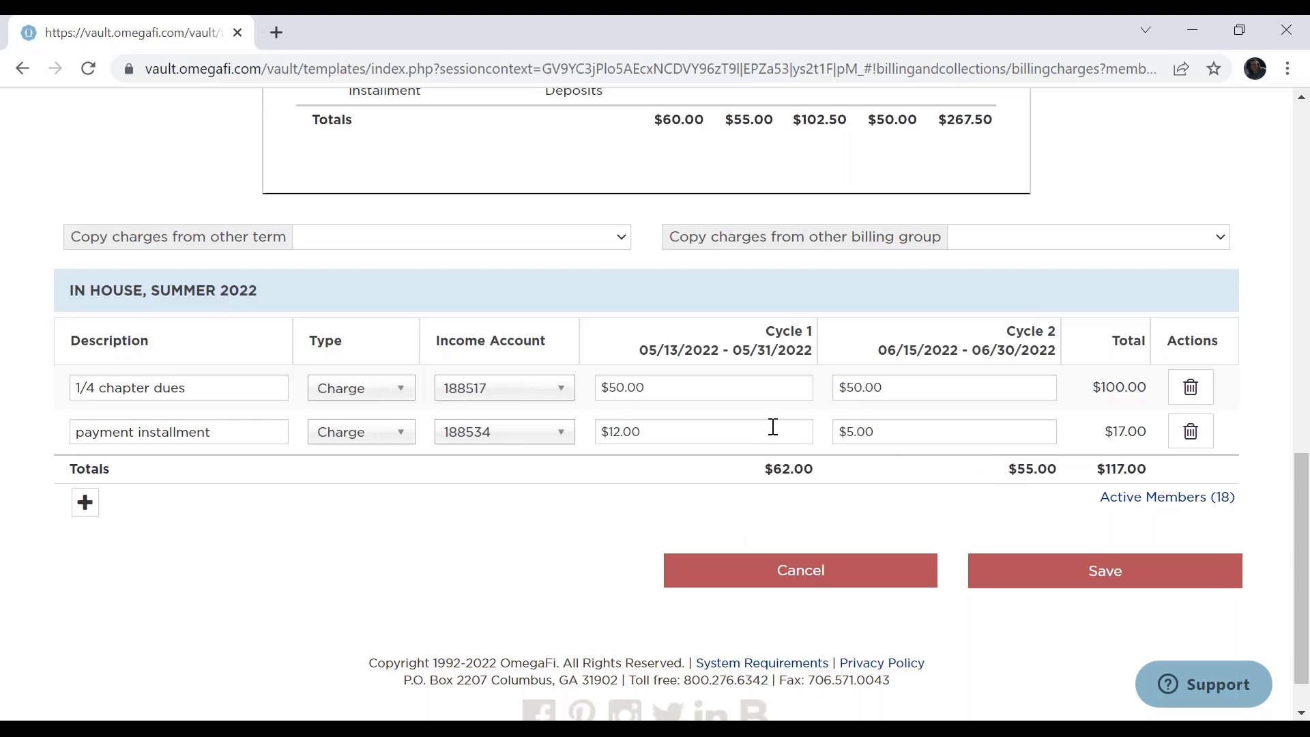
click(1082, 575)
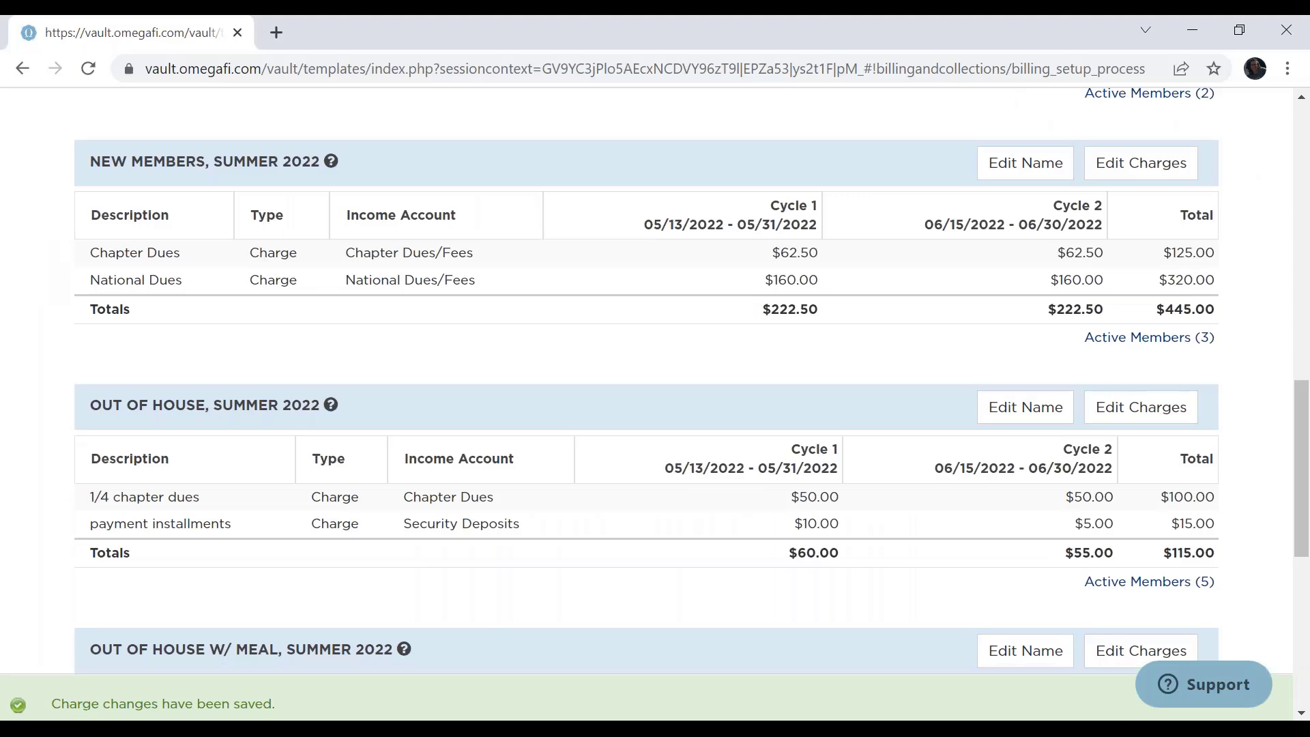
Accept the charges of all billing groups, review the Summer 2022 late fee options, dates and charges, and complete the billing setup.
scroll(1205, 348, down, 8)
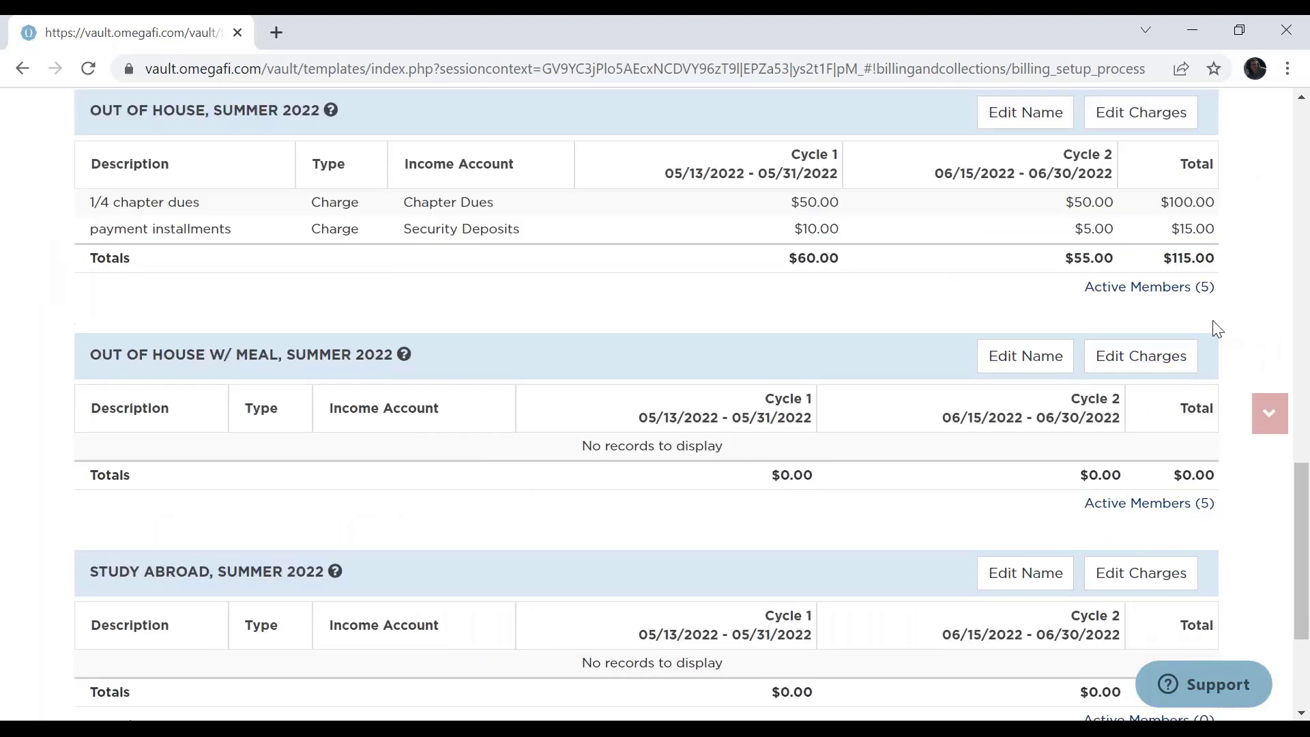
click(1092, 549)
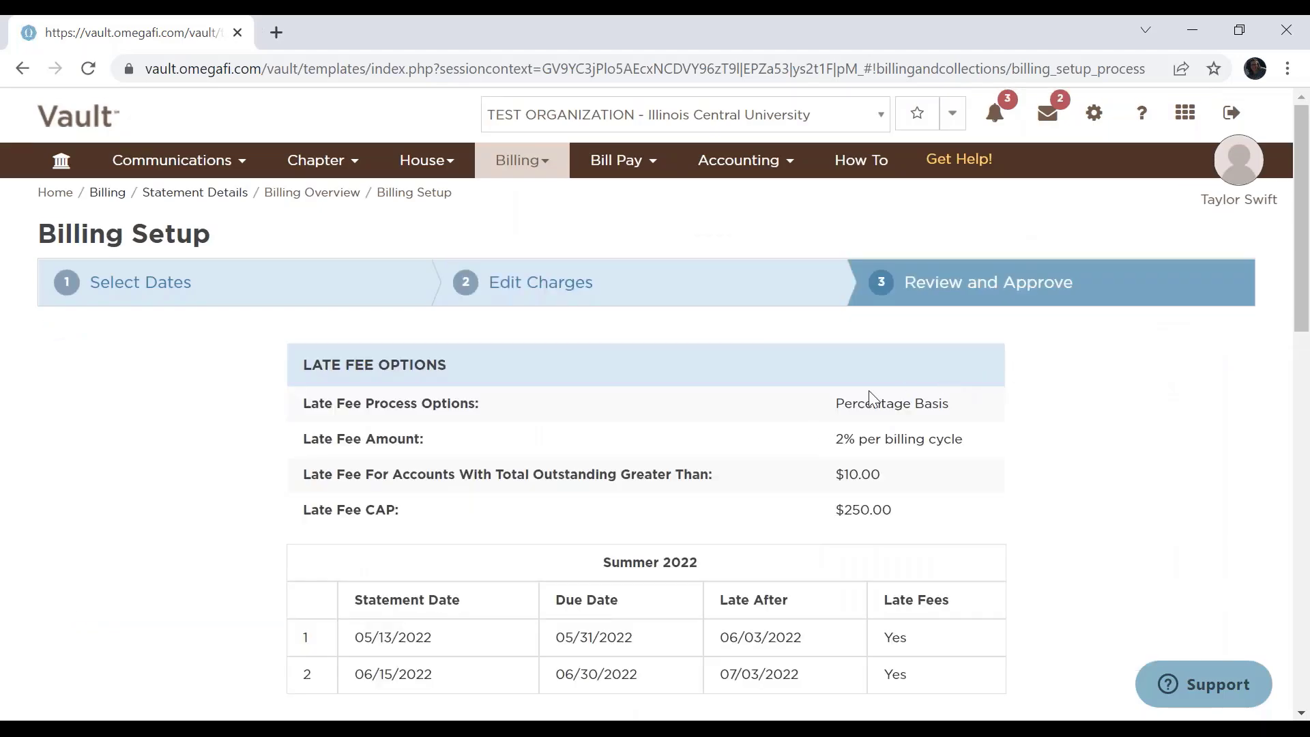
scroll(1098, 398, down, 15)
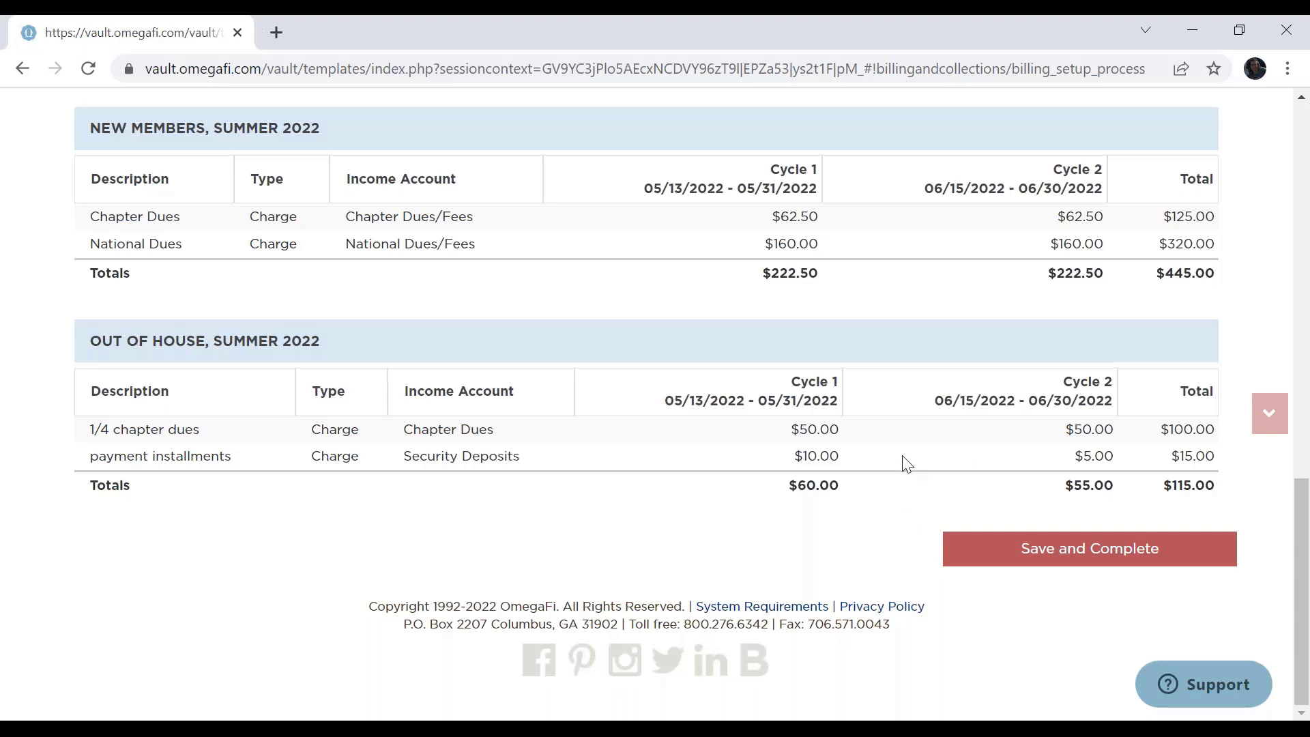
click(1068, 558)
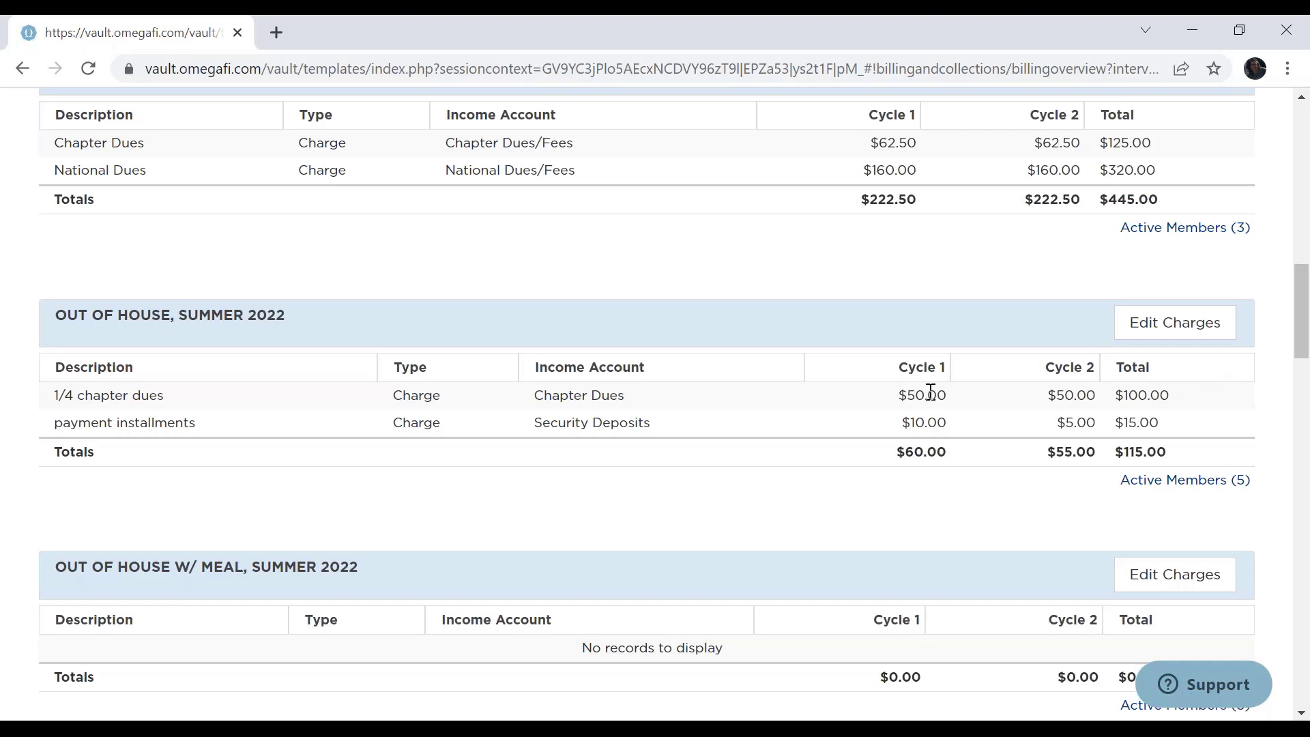
Leave the Summer 2022 billing overview and open the page for updating members' billing groups.
scroll(930, 393, up, 15)
scroll(520, 162, up, 2)
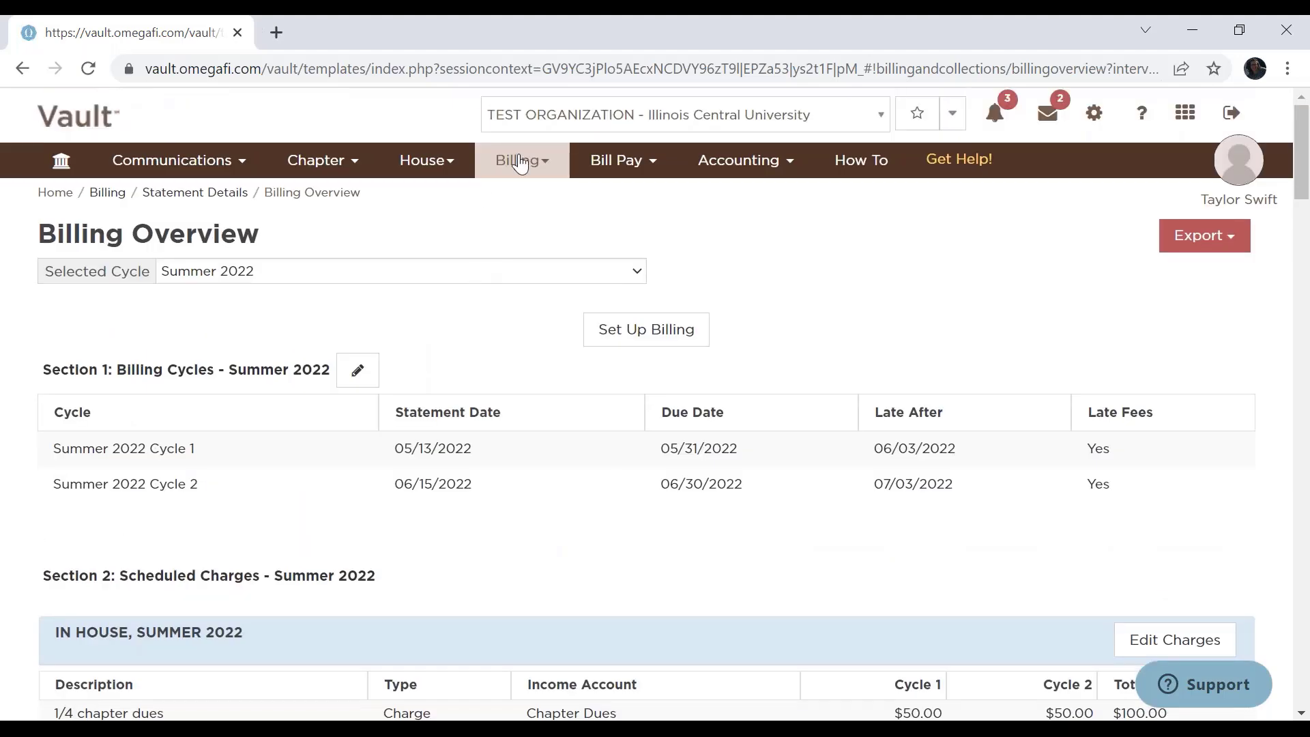
click(520, 162)
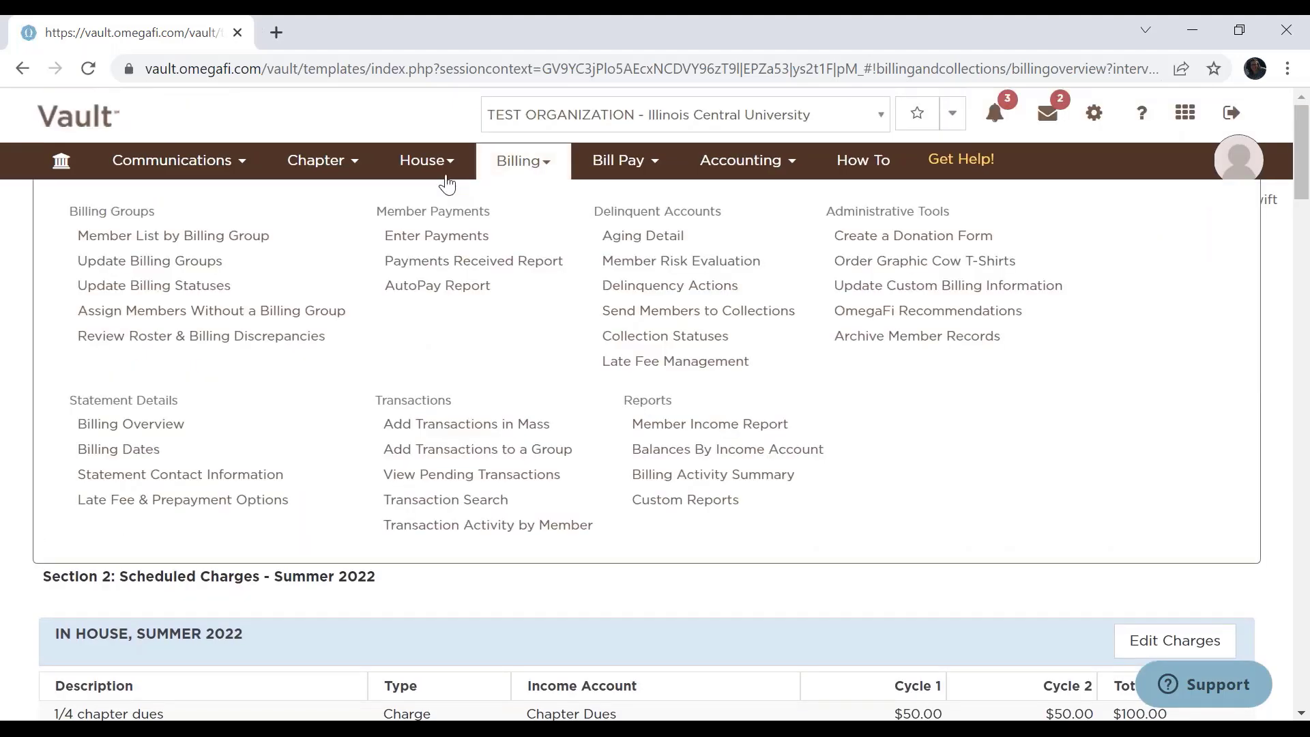
click(181, 266)
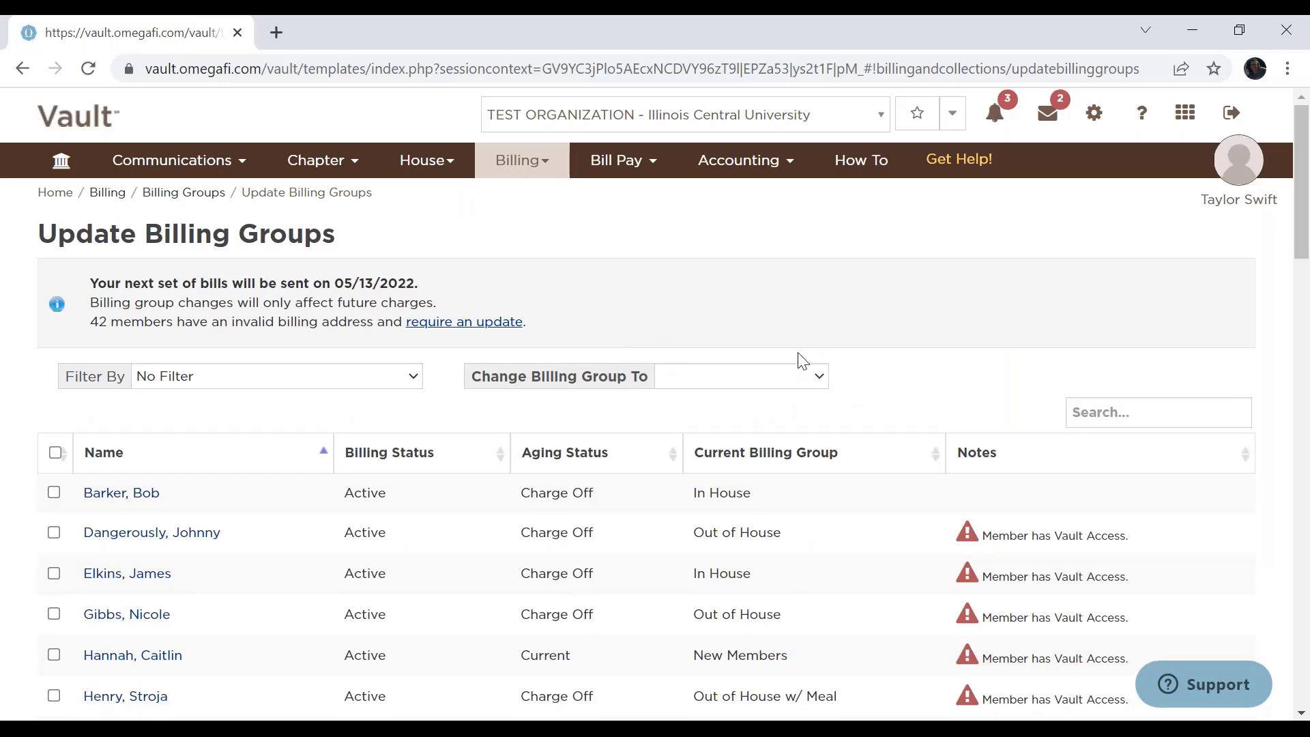
View the page for updating members' billing statuses and open the Vault help center.
click(519, 168)
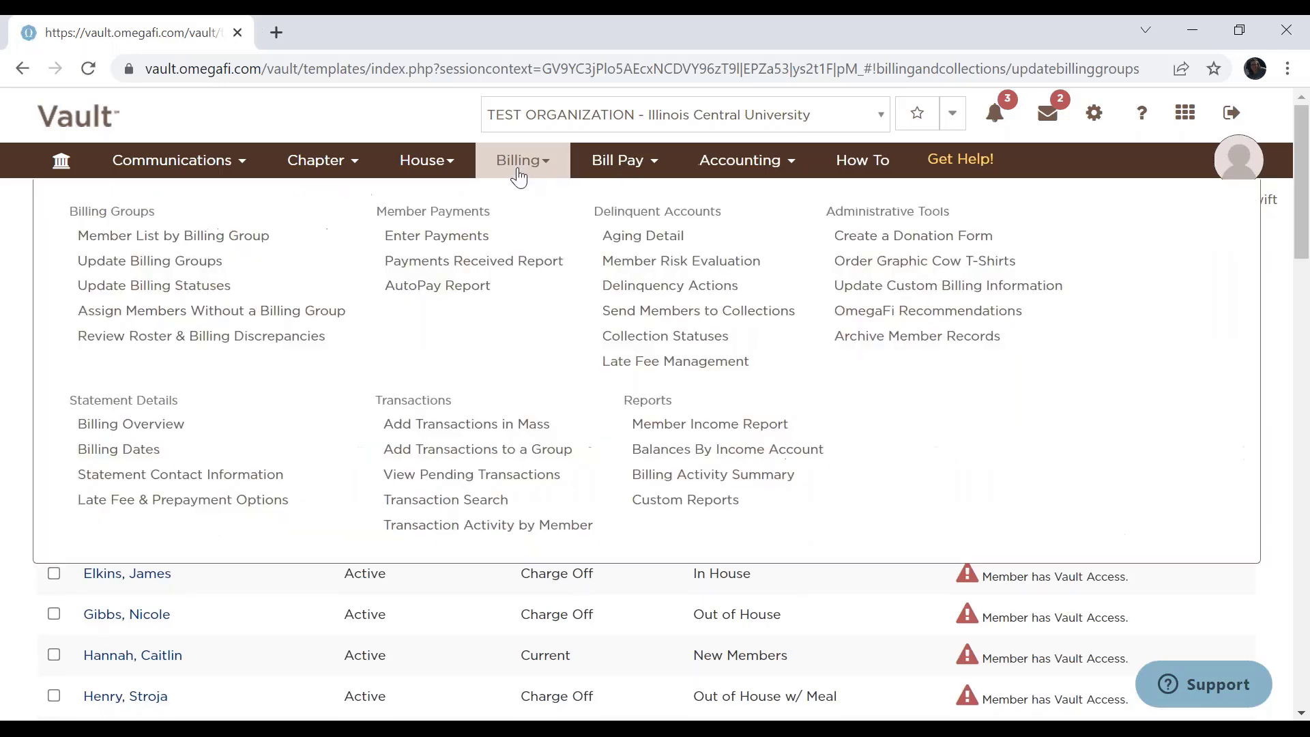
click(202, 287)
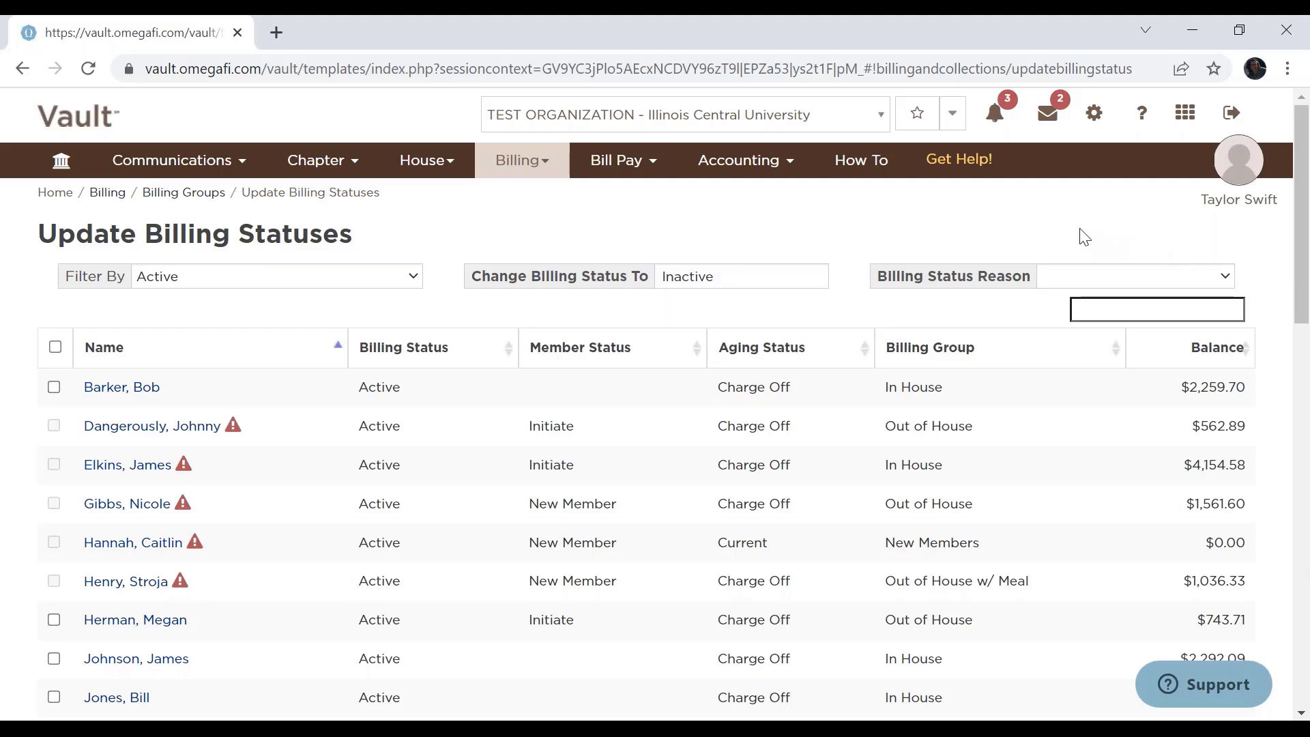
click(969, 158)
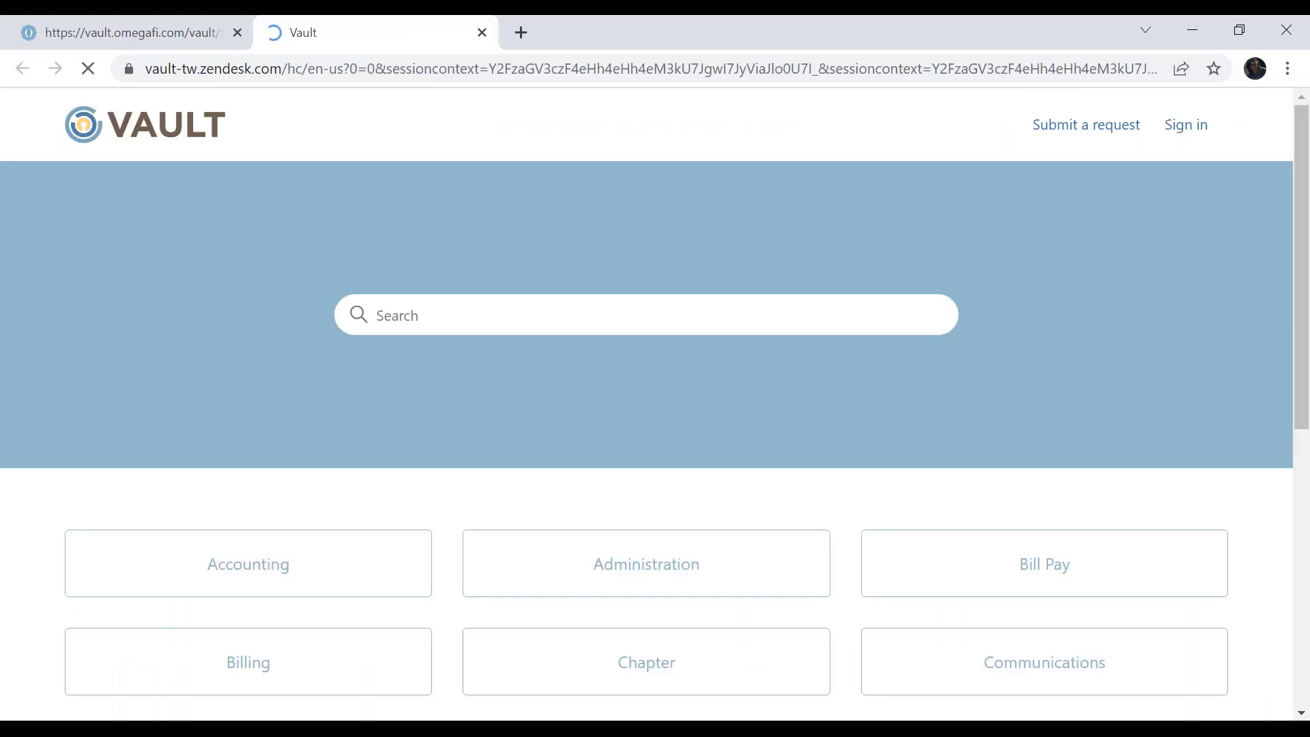
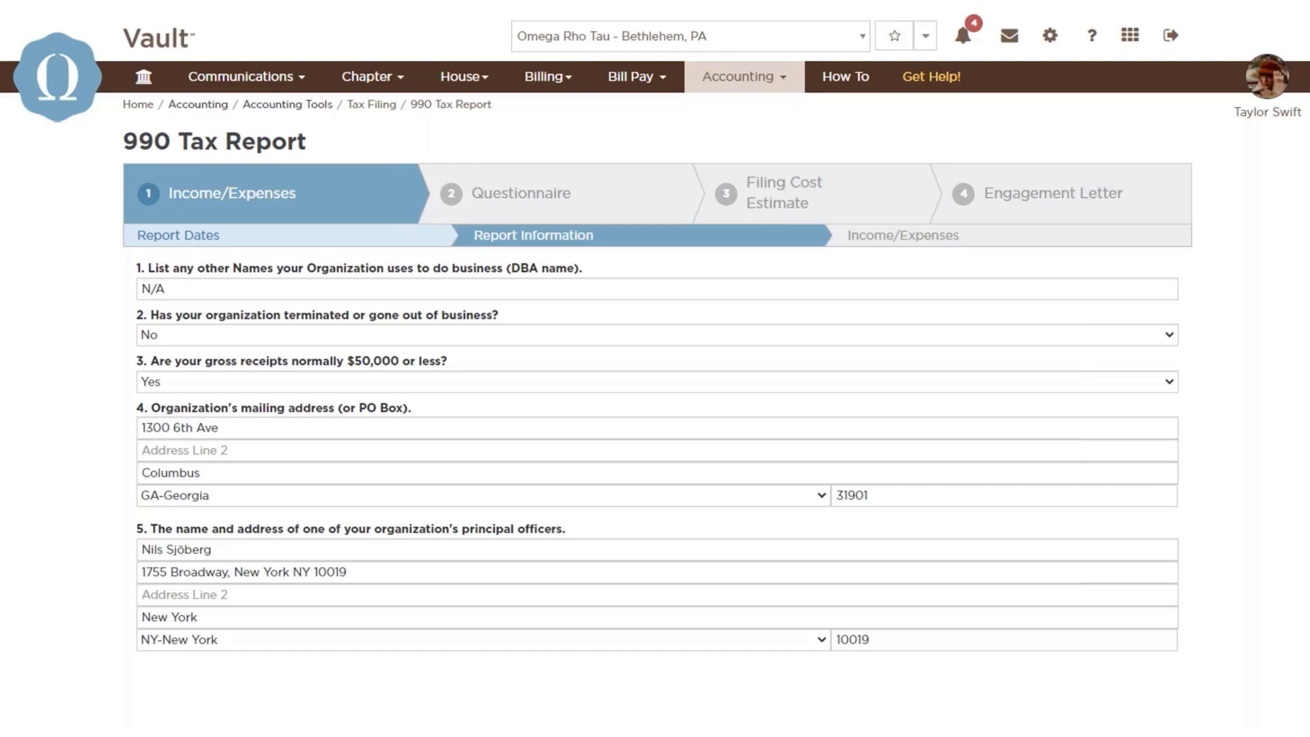
Review the 990 Tax Report's report information, including the return signer, past filing, Federal Tax ID and Group Exemption Number questions.
scroll(655, 409, down, 10)
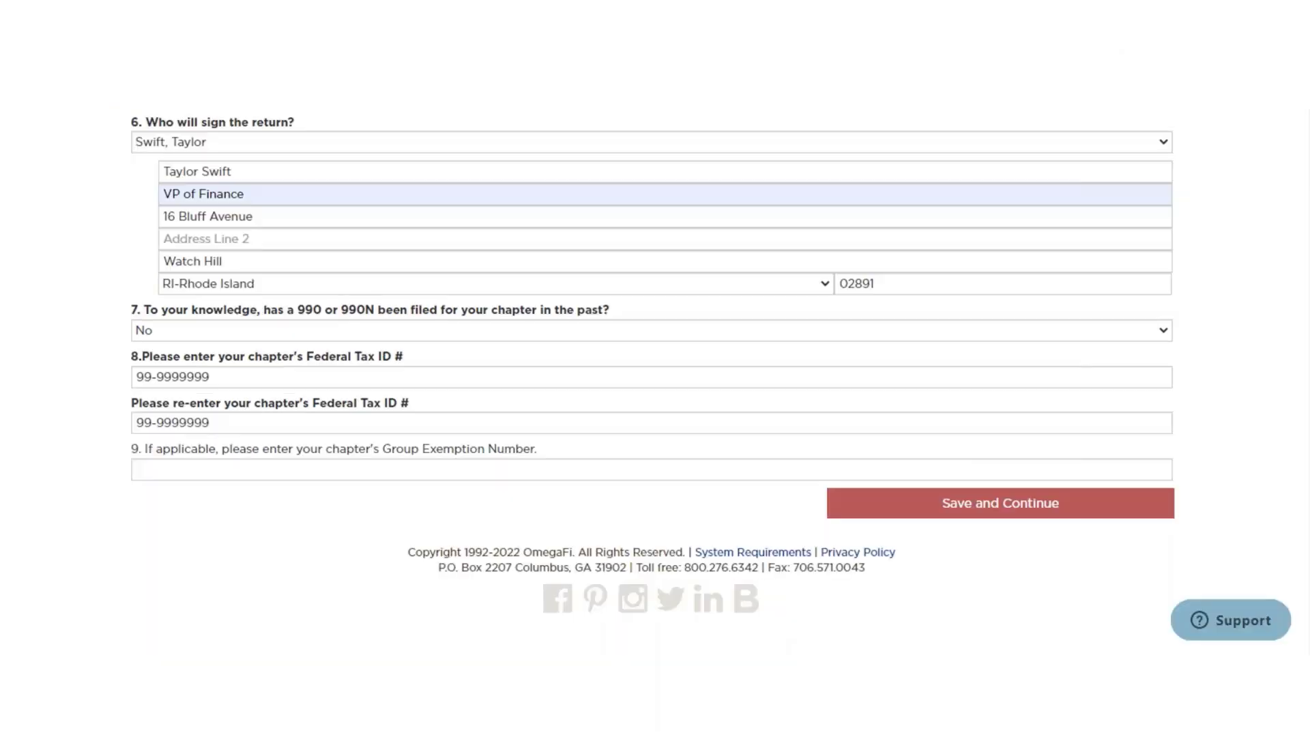